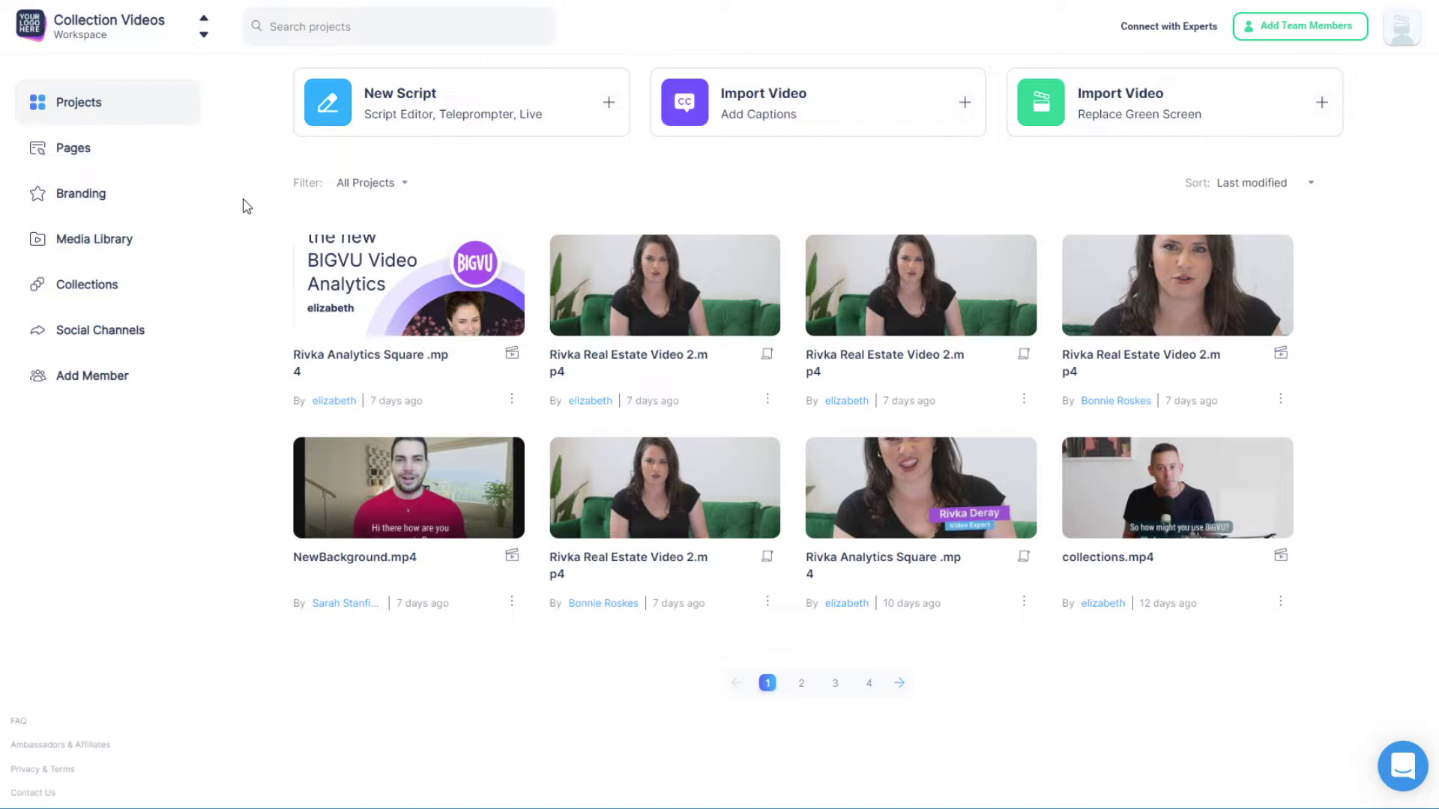
Open the Pages template editor, view the Video Profile, Headline and Vlog templates, then return to Call to Action
left_click(73, 149)
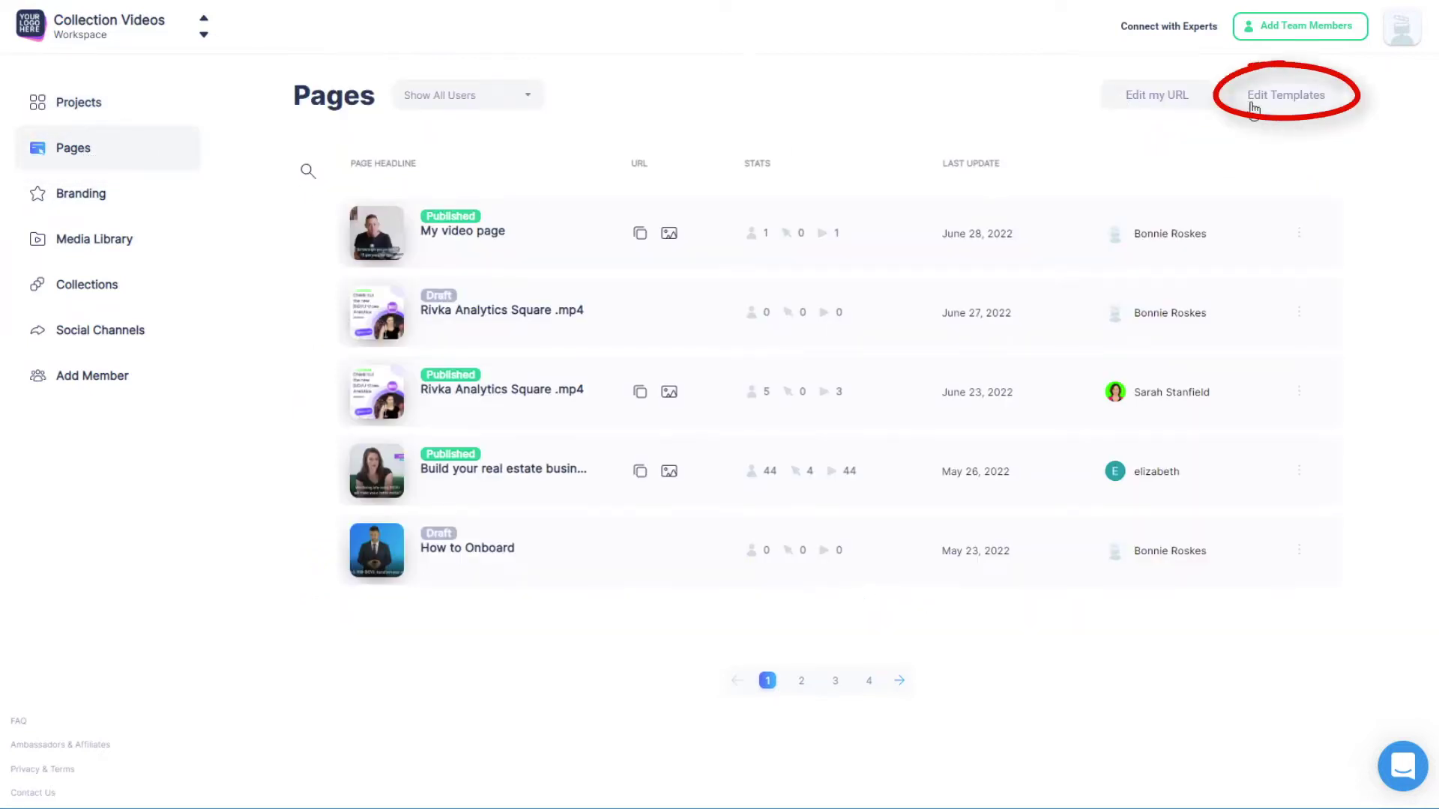
left_click(1274, 97)
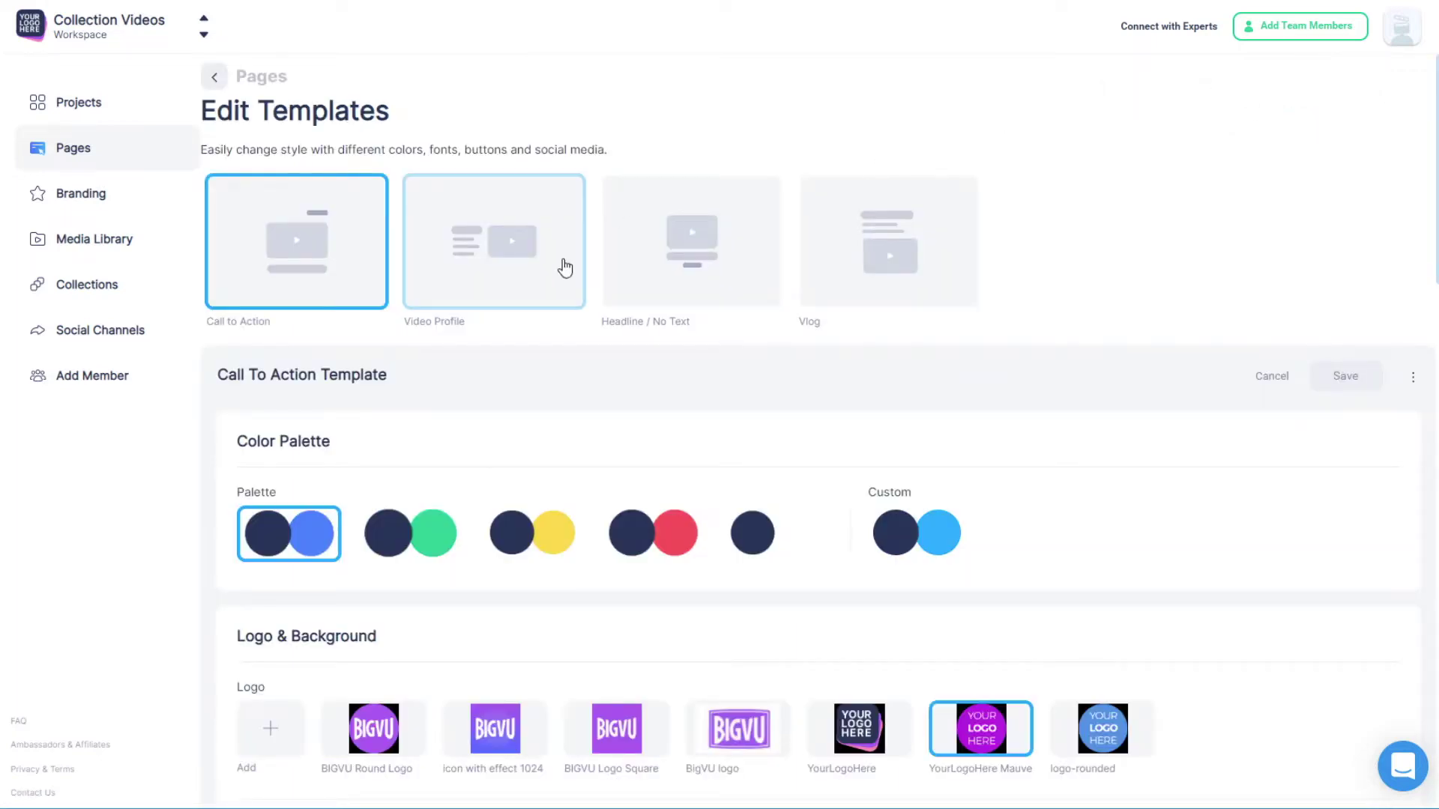
left_click(533, 295)
left_click(687, 289)
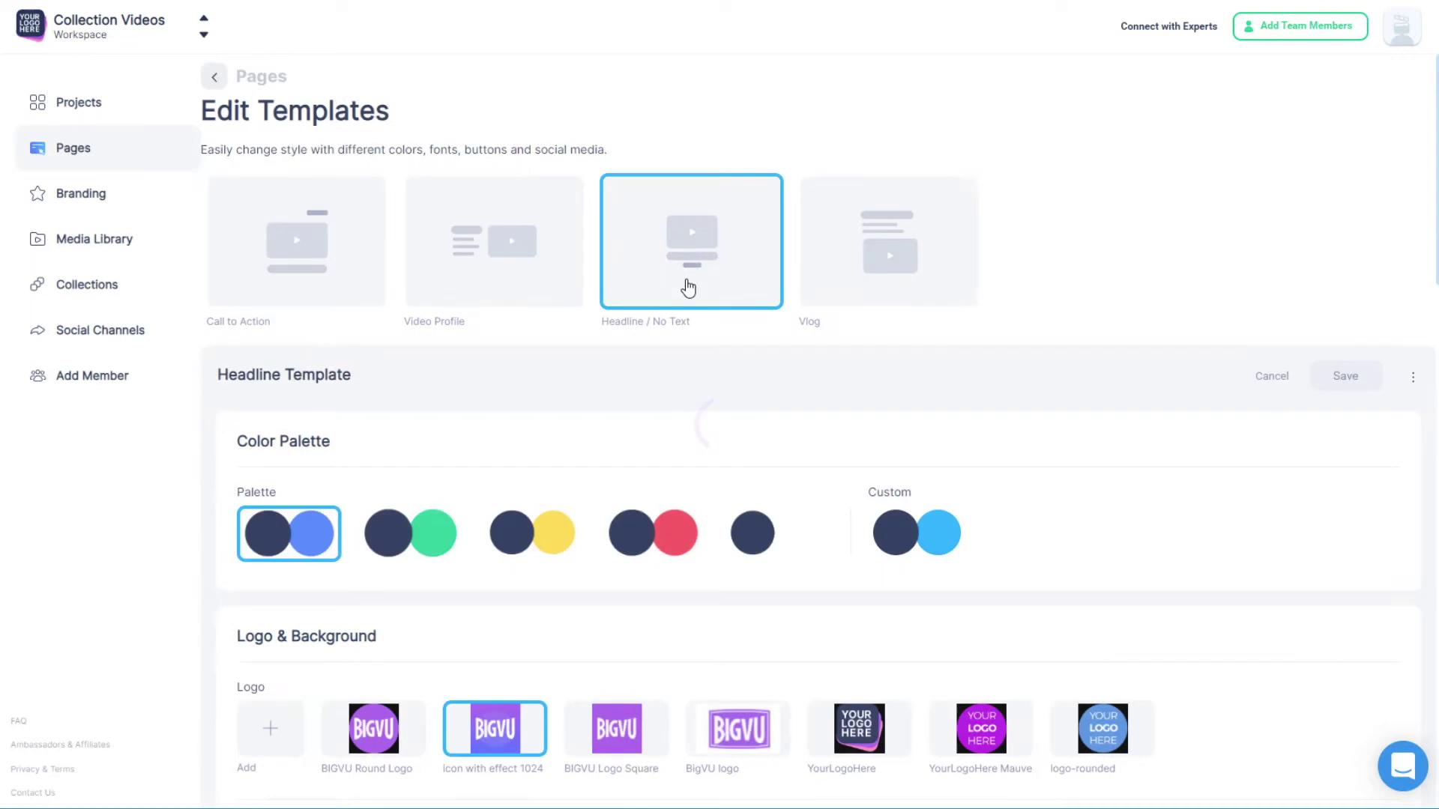
left_click(866, 283)
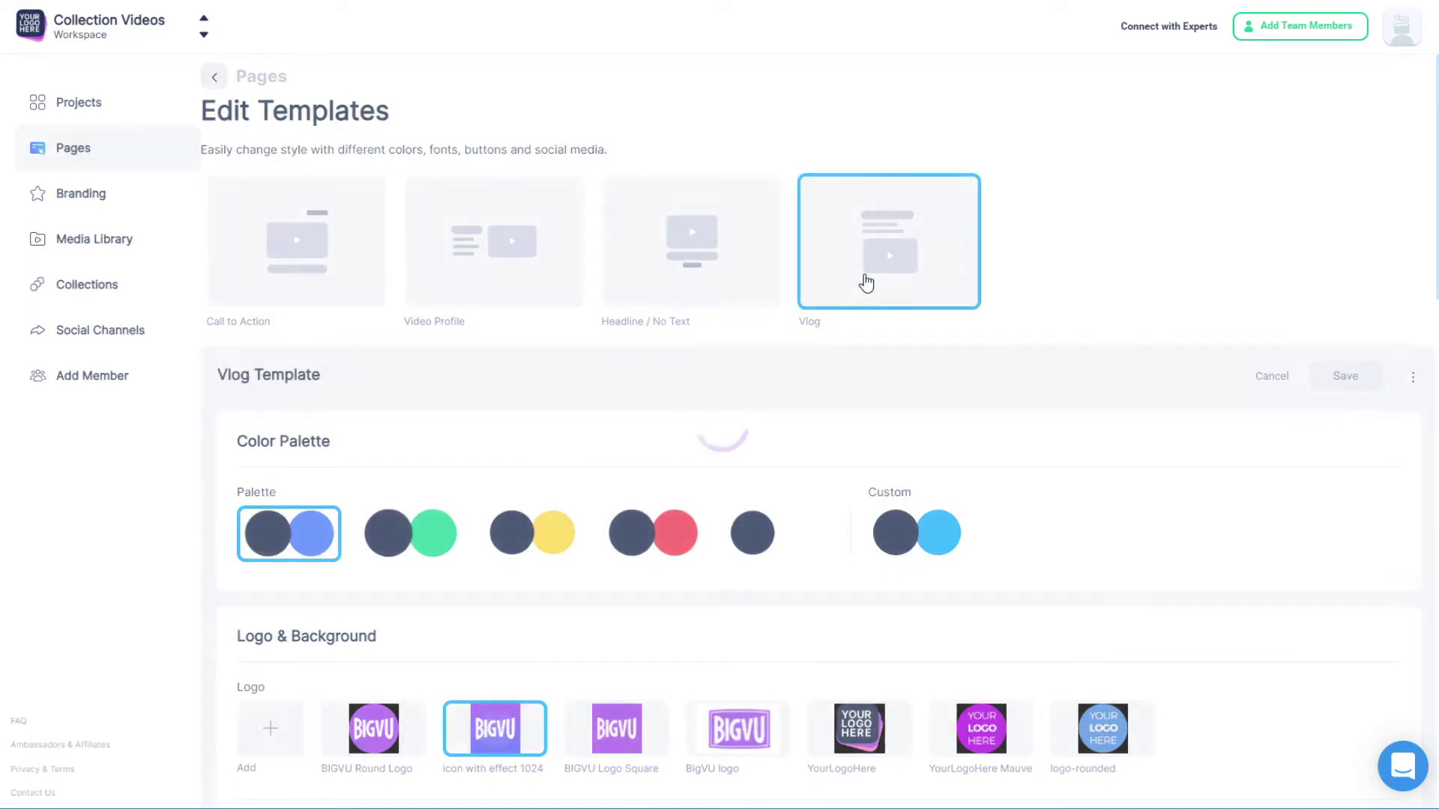
left_click(316, 252)
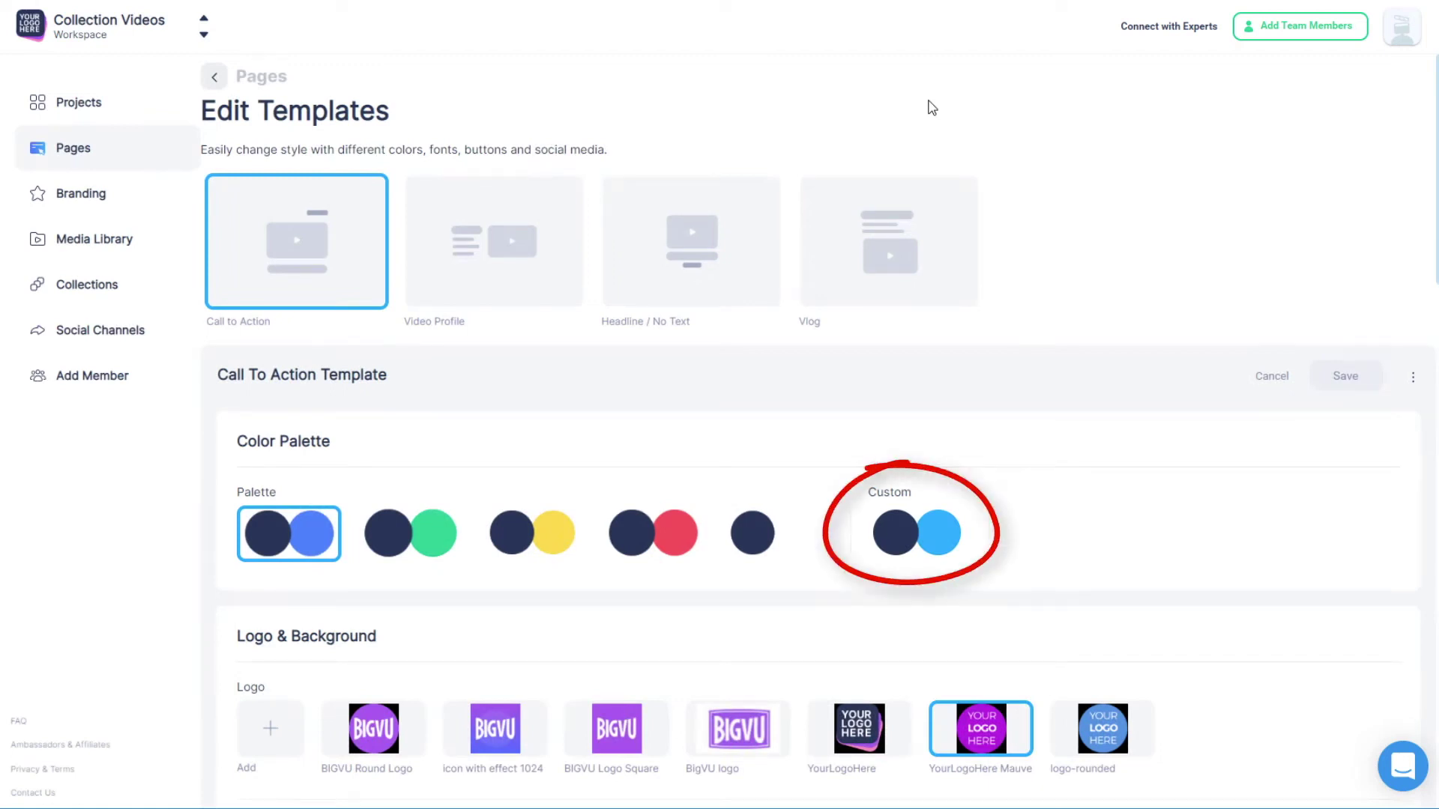
scroll(199, 405, "down", 1)
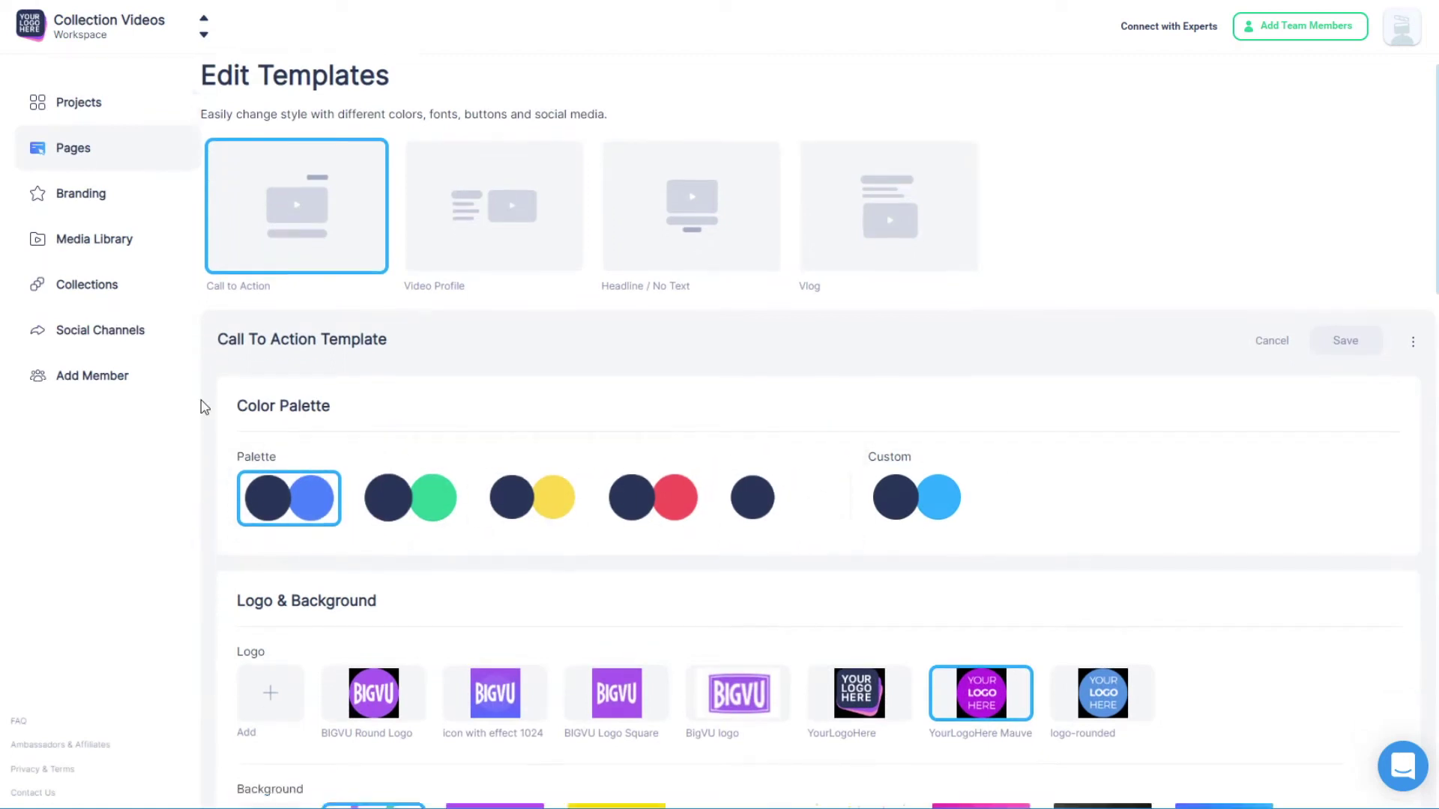
scroll(203, 407, "down", 2)
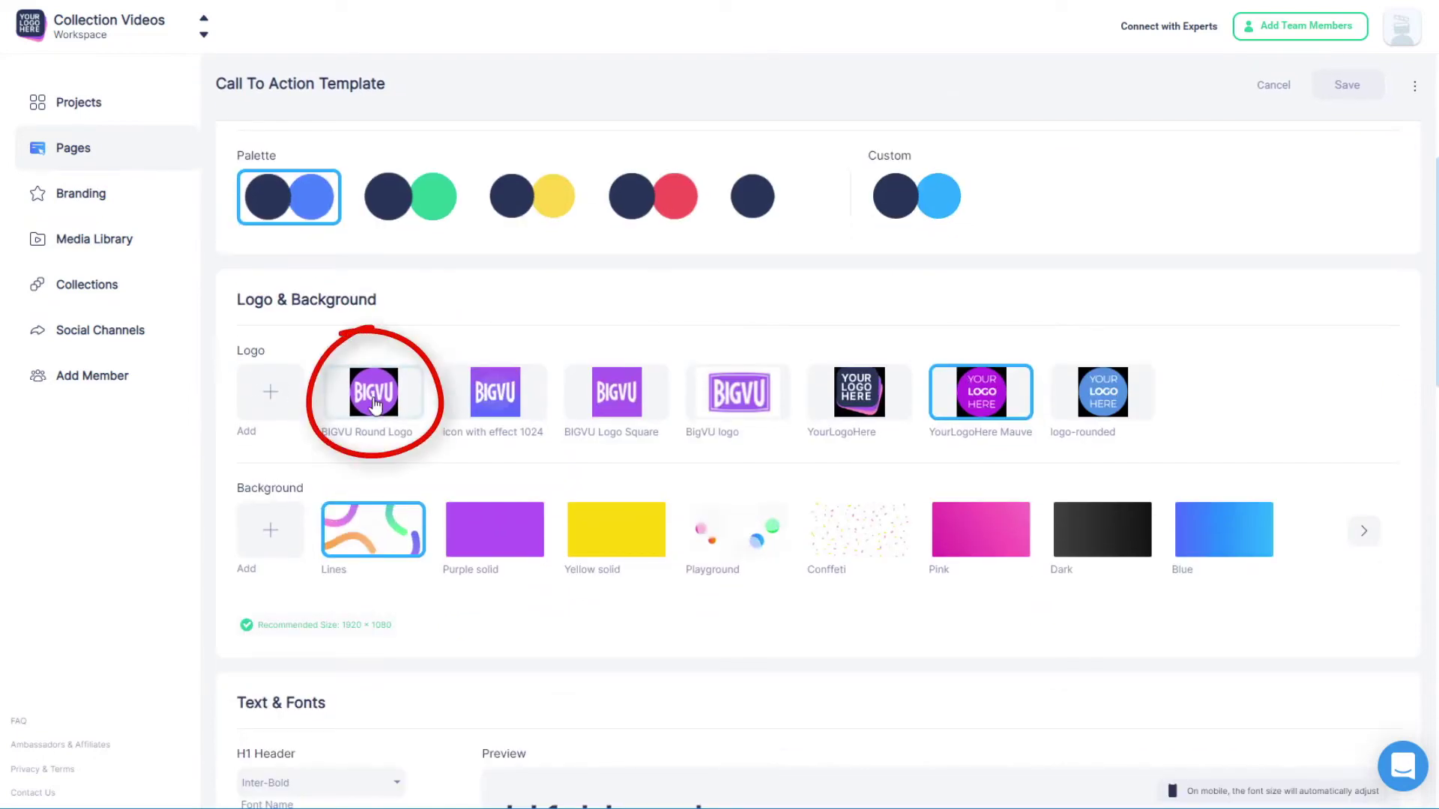
Choose the BIGVU Round Logo under Logo & Background for the Call to Action template
left_click(375, 408)
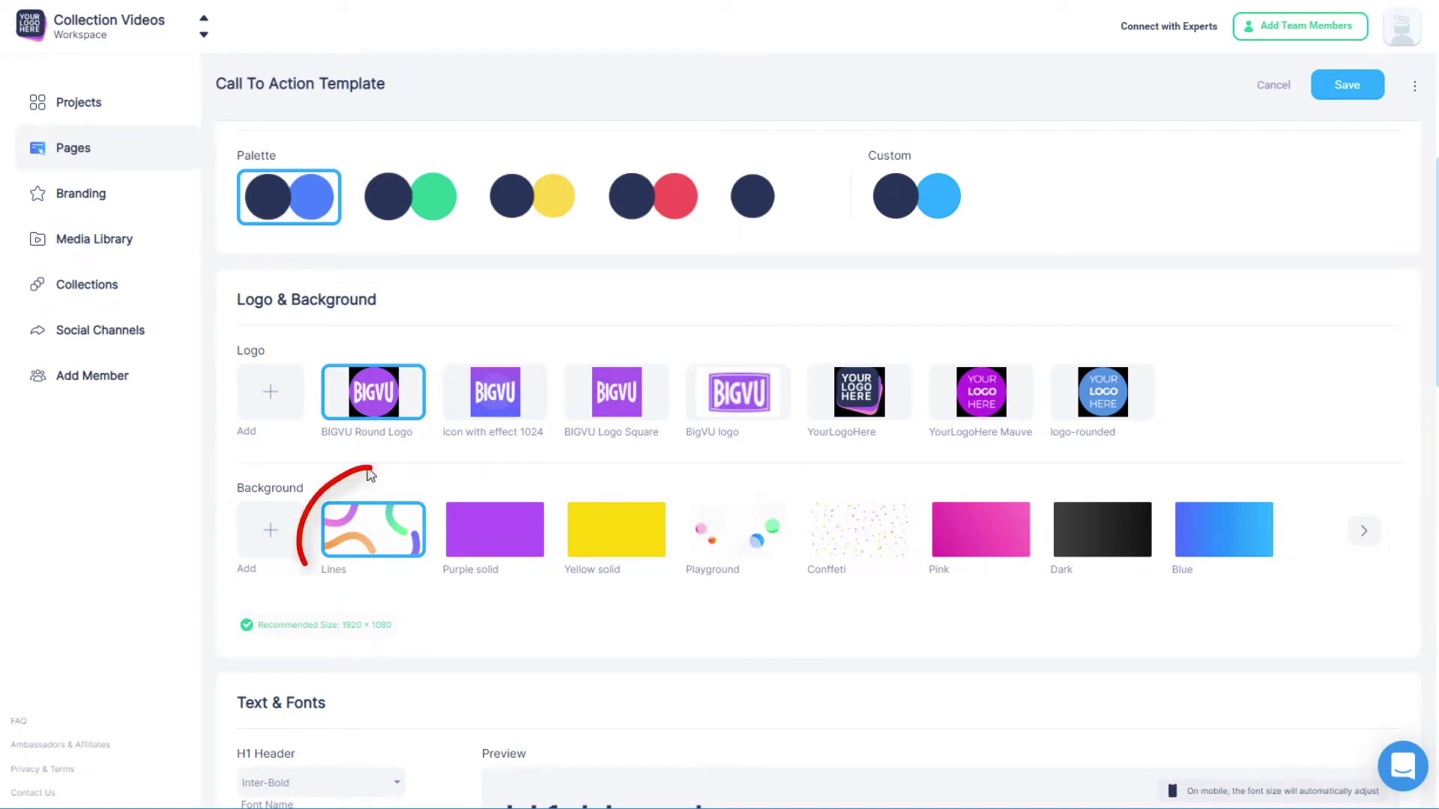
scroll(218, 503, "down", 2)
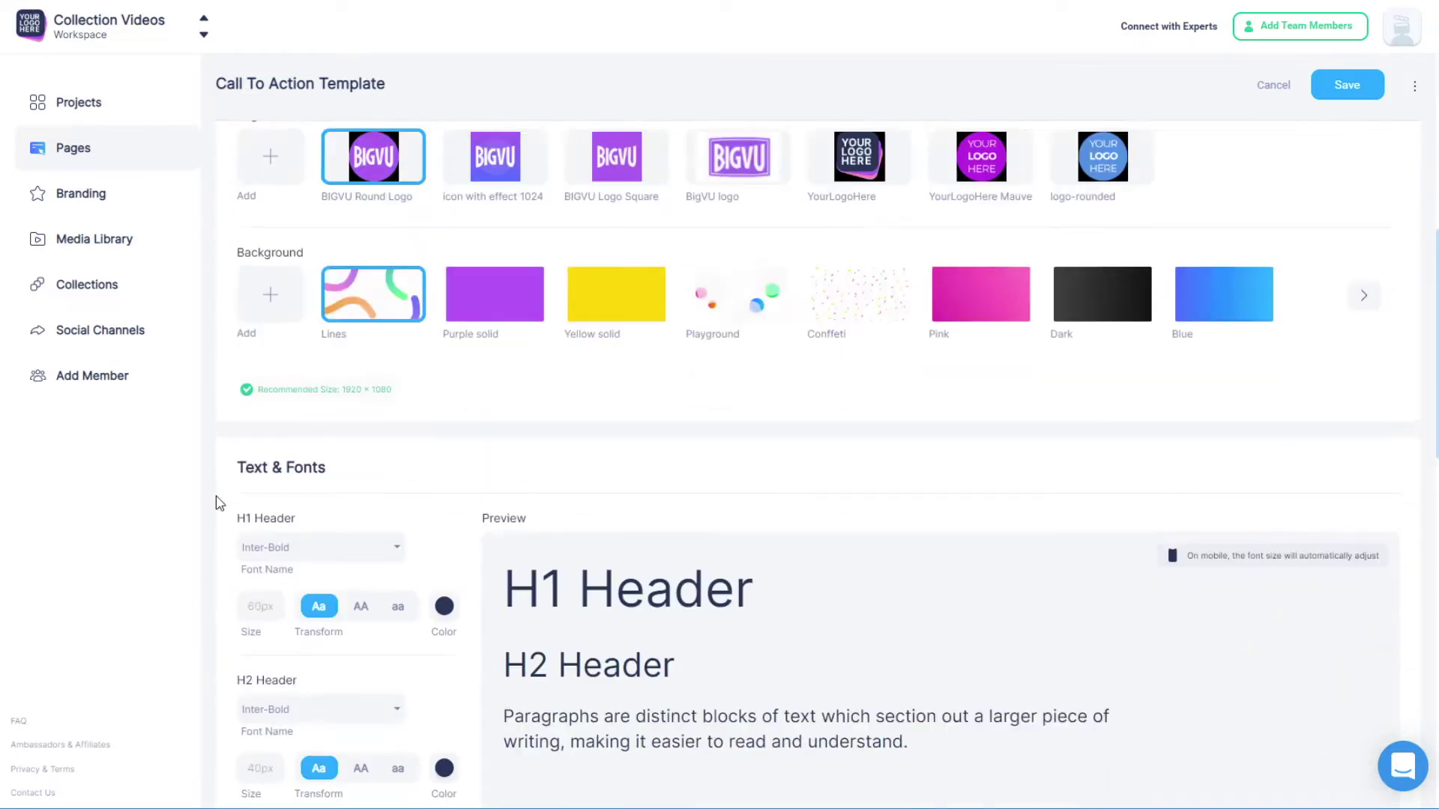
scroll(219, 502, "down", 3)
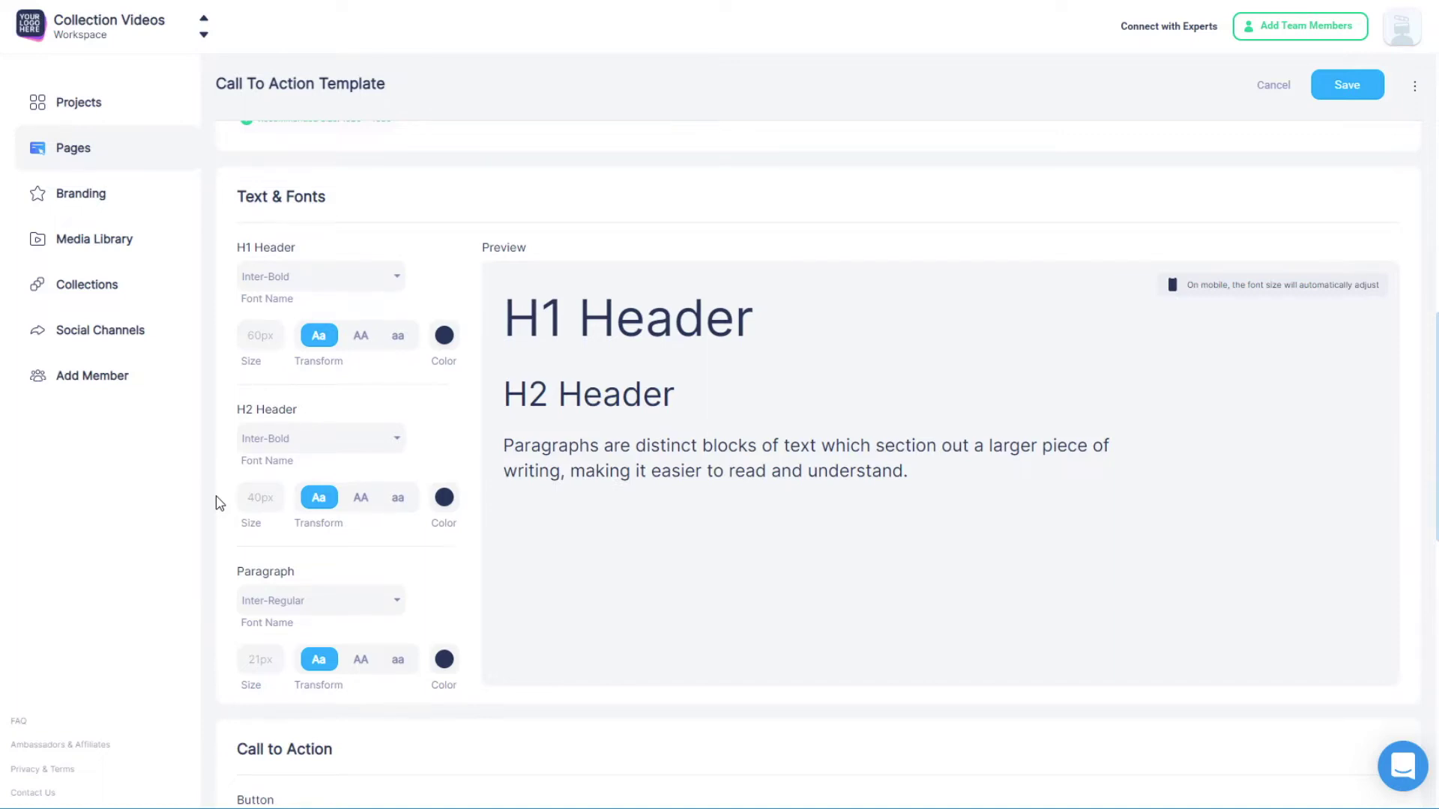
Make the H1 header purple and add a red Email Me button with an email address
left_click(444, 336)
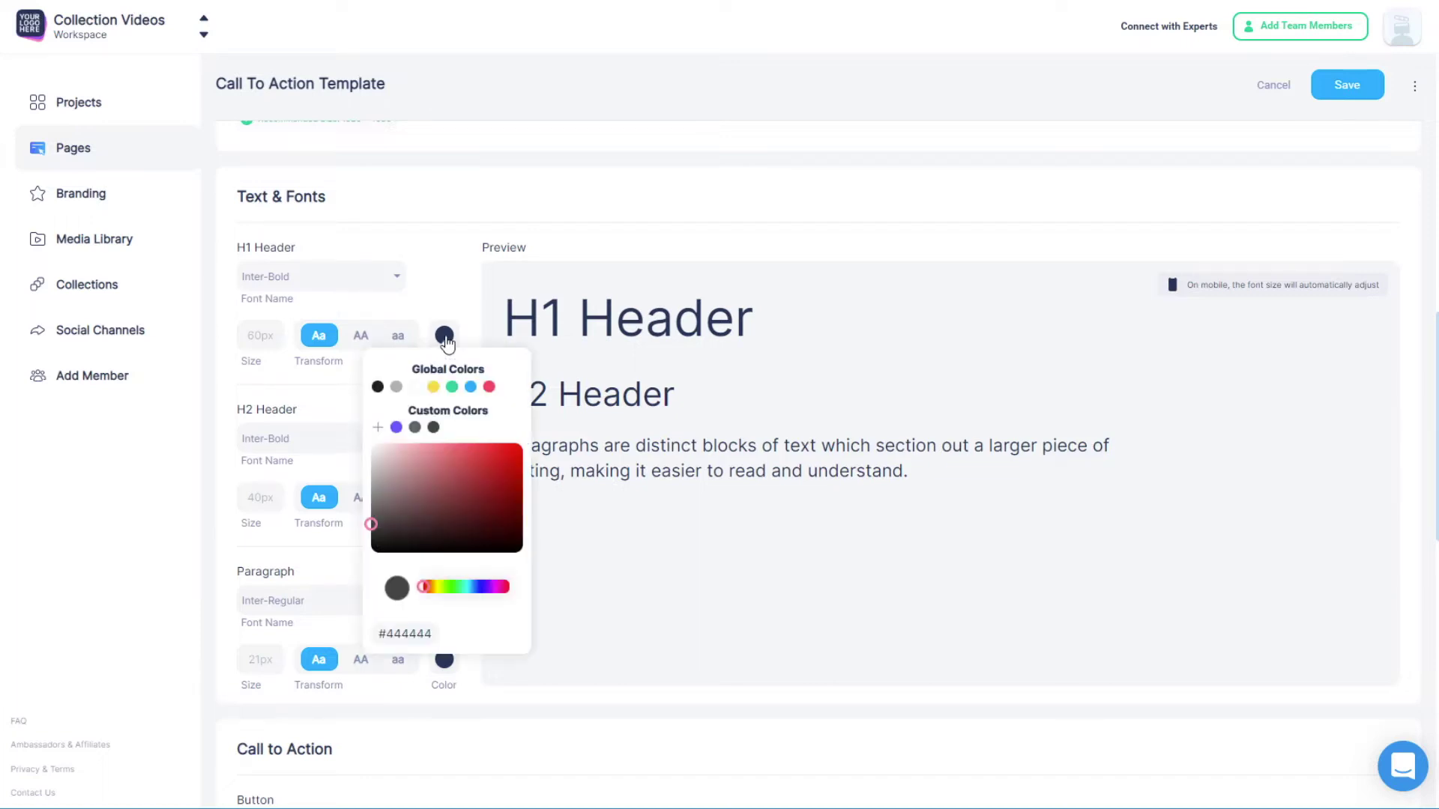
left_click(397, 427)
scroll(217, 551, "down", 1)
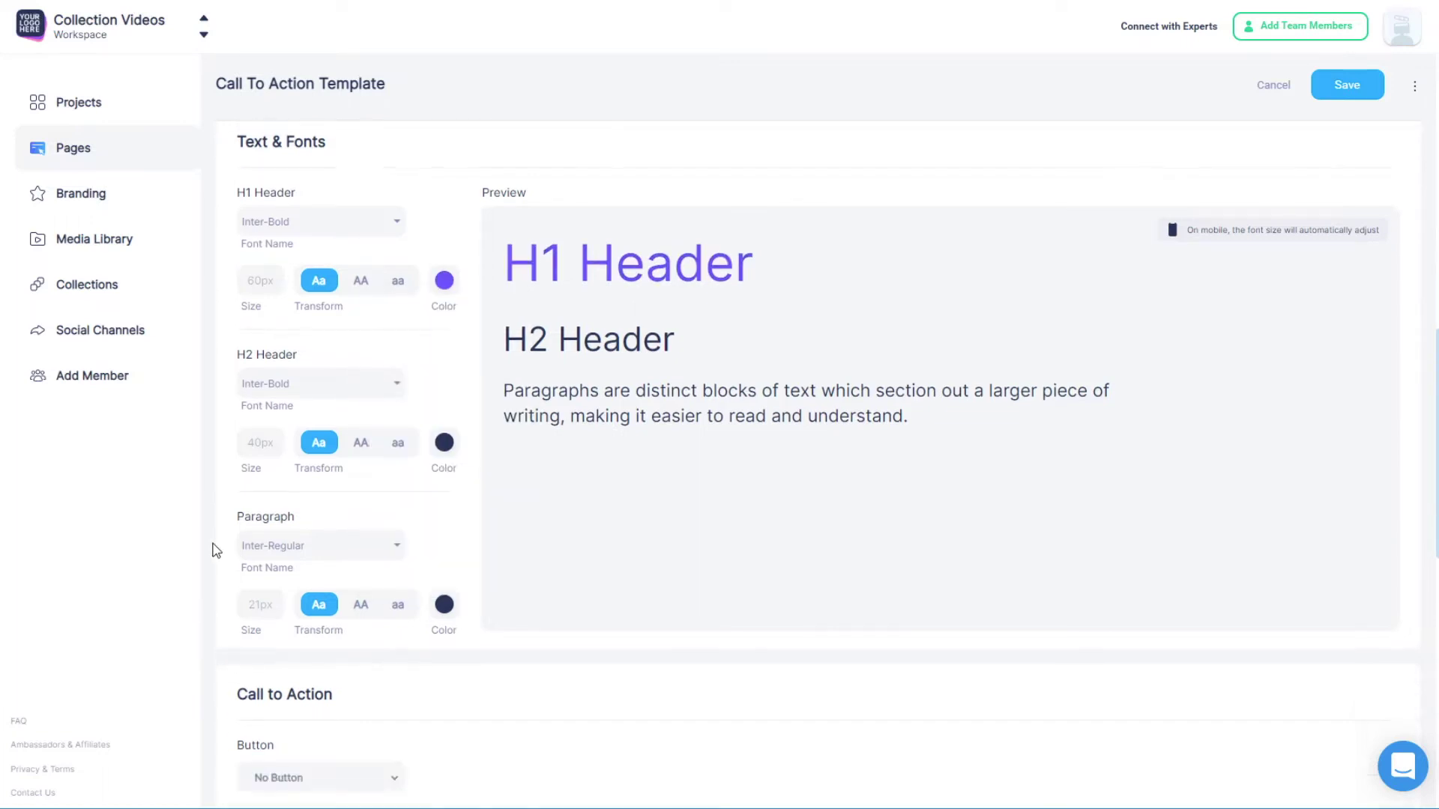
scroll(216, 551, "down", 4)
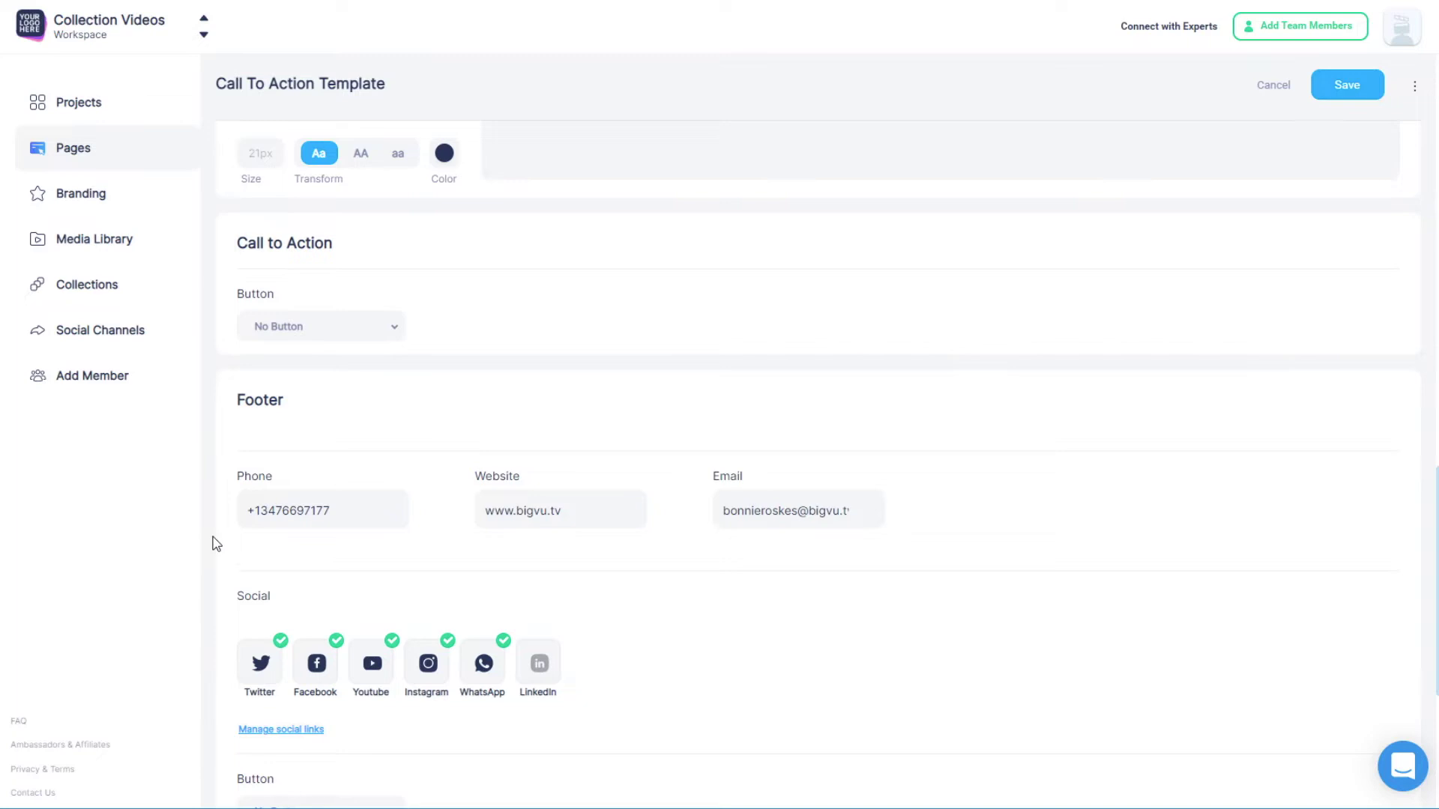
left_click(338, 334)
left_click(301, 492)
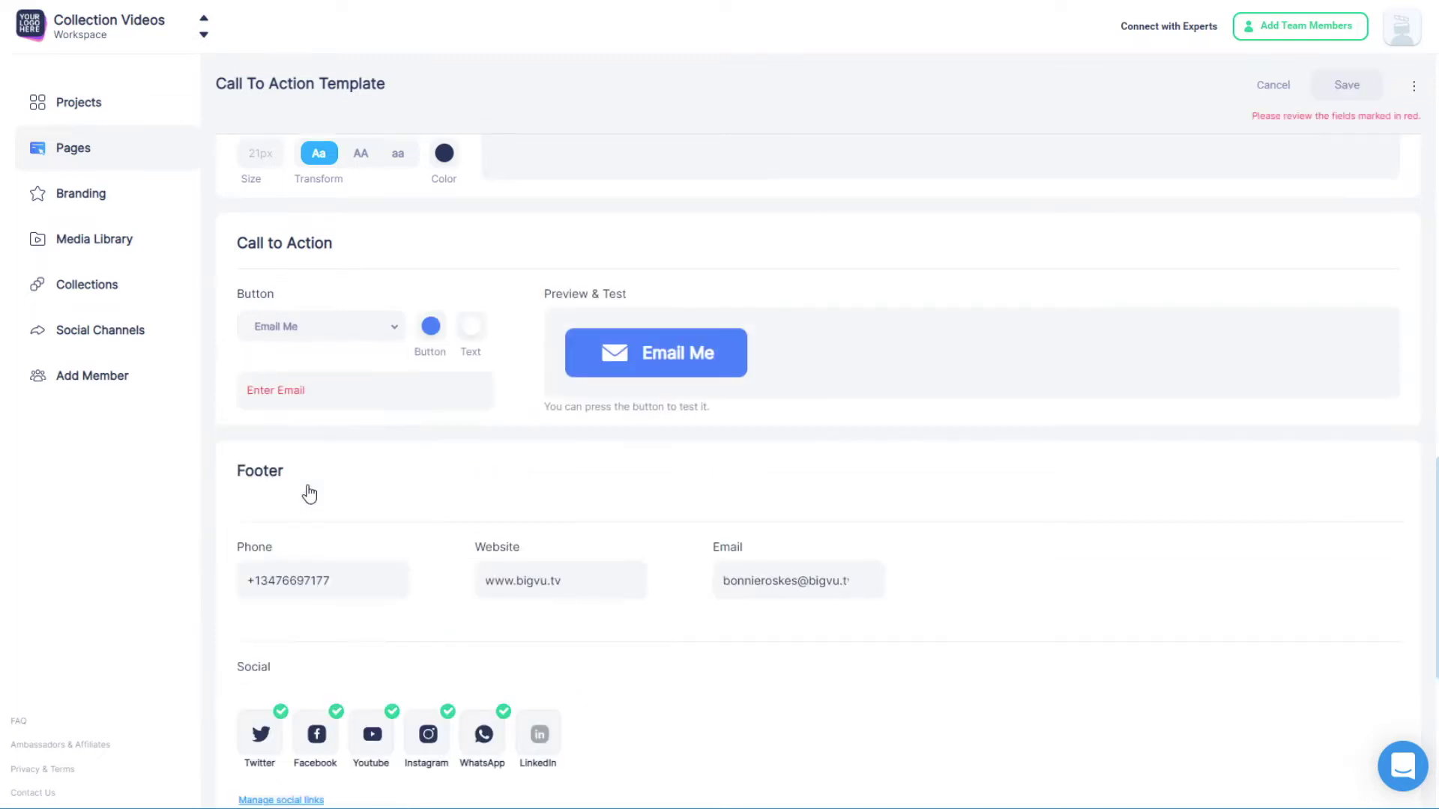
left_click(431, 328)
left_click(478, 378)
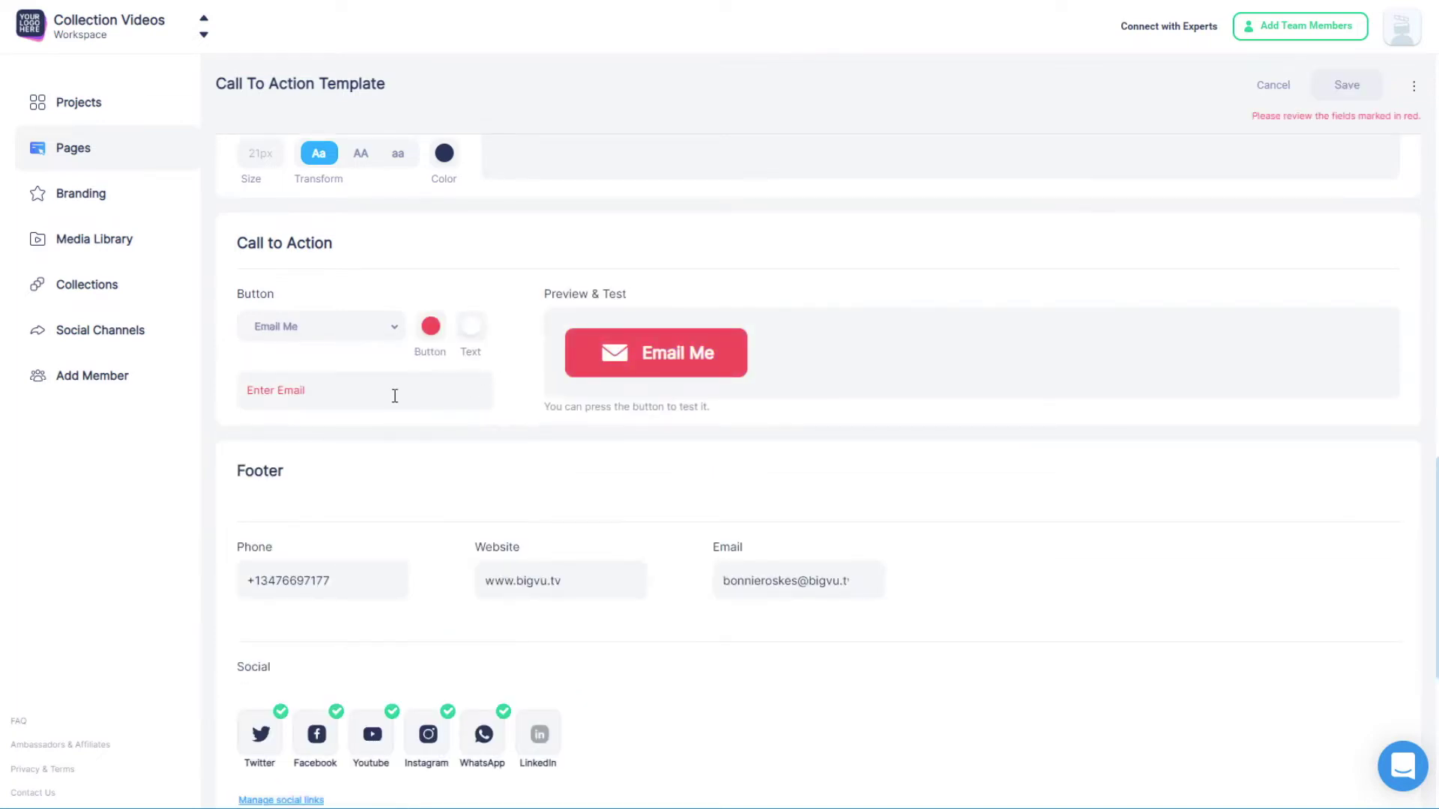
left_click(393, 394)
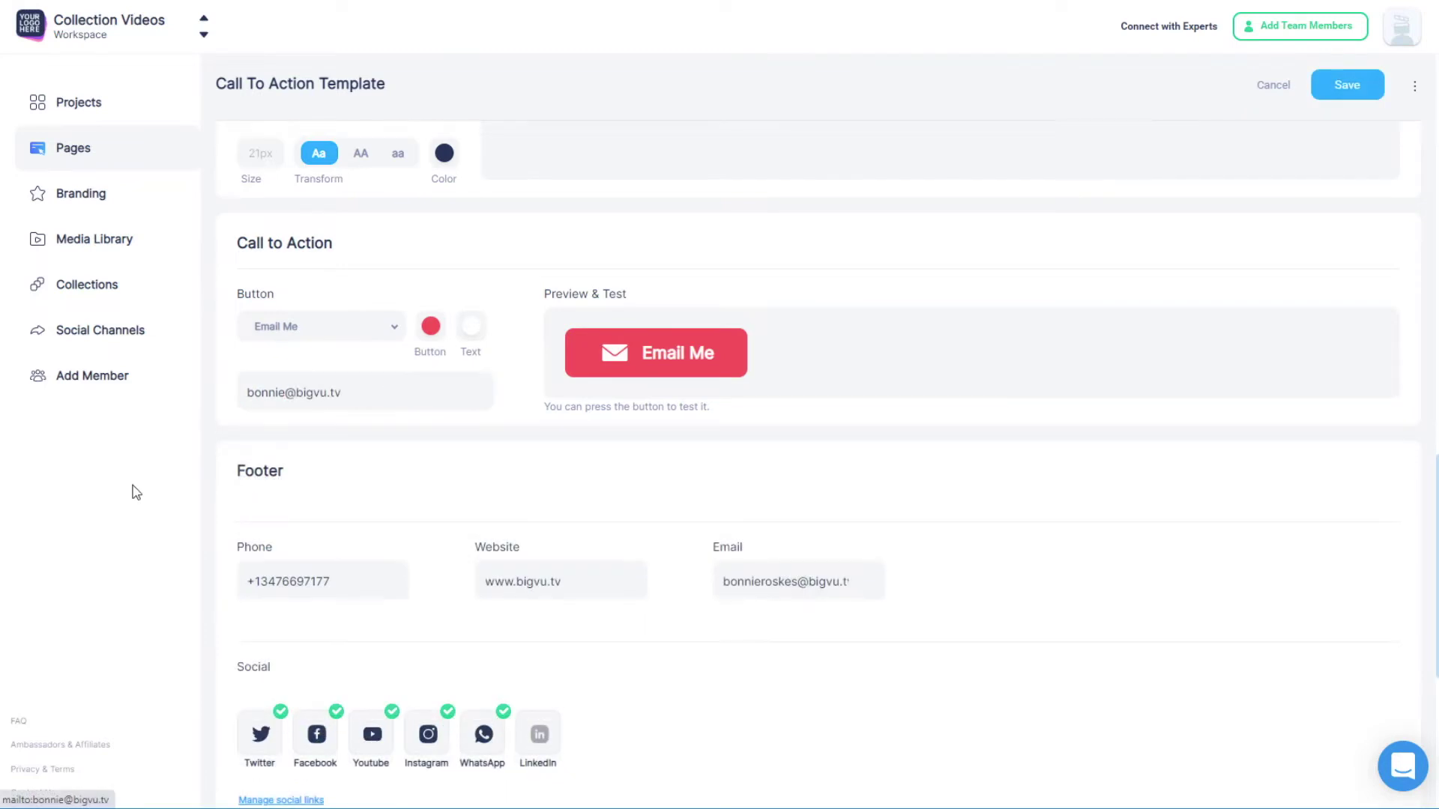
scroll(223, 529, "down", 3)
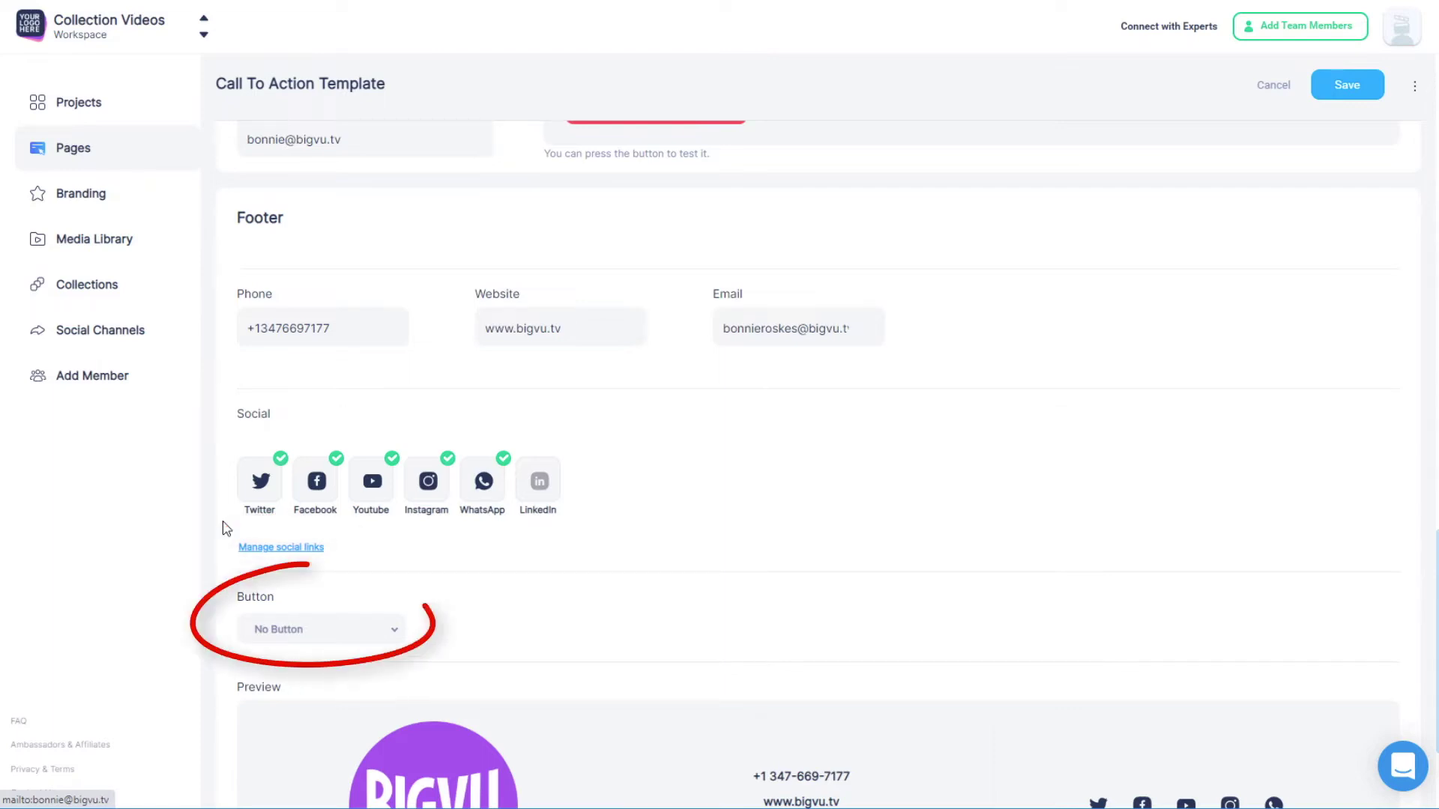
scroll(224, 529, "down", 2)
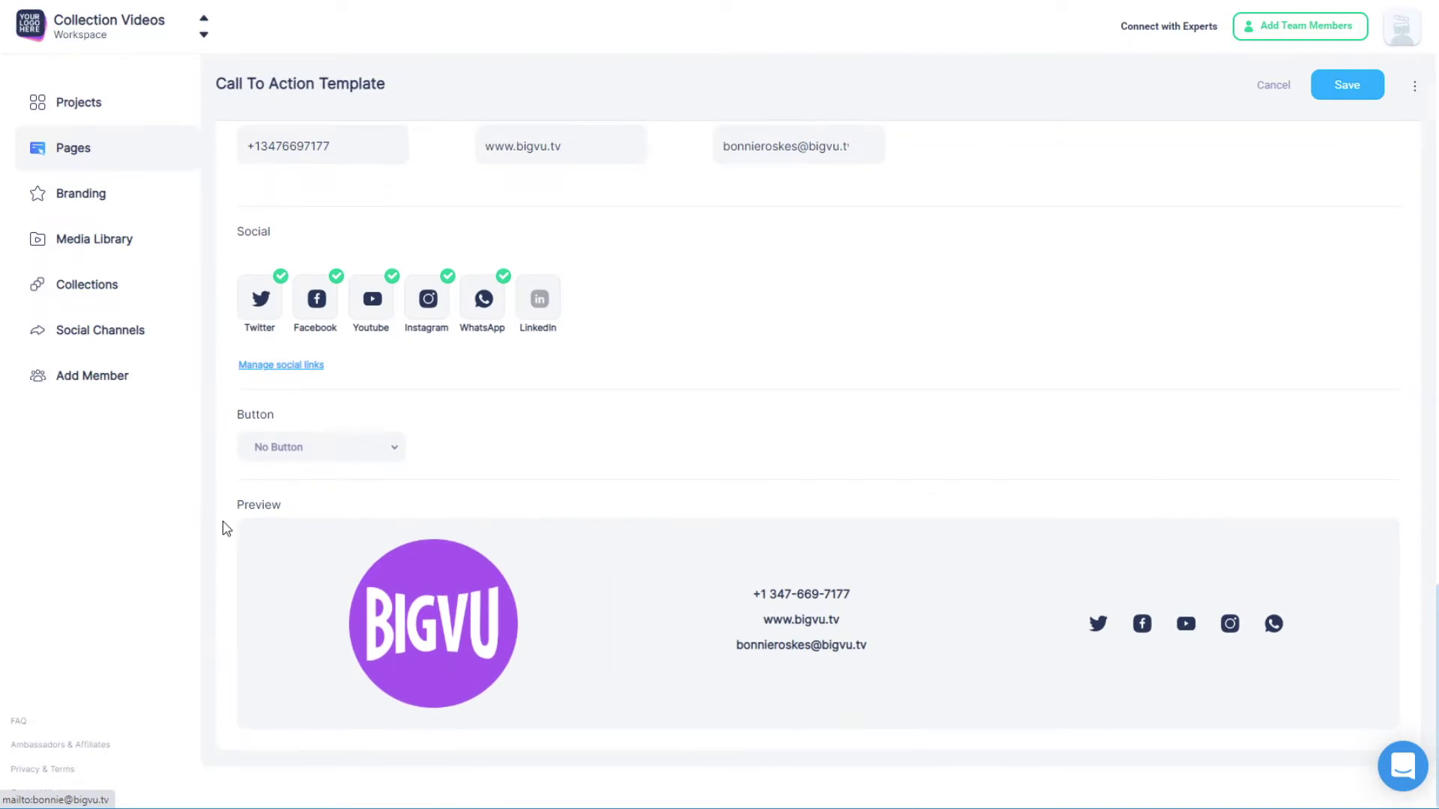
scroll(223, 529, "up", 5)
scroll(222, 529, "up", 5)
scroll(223, 529, "up", 5)
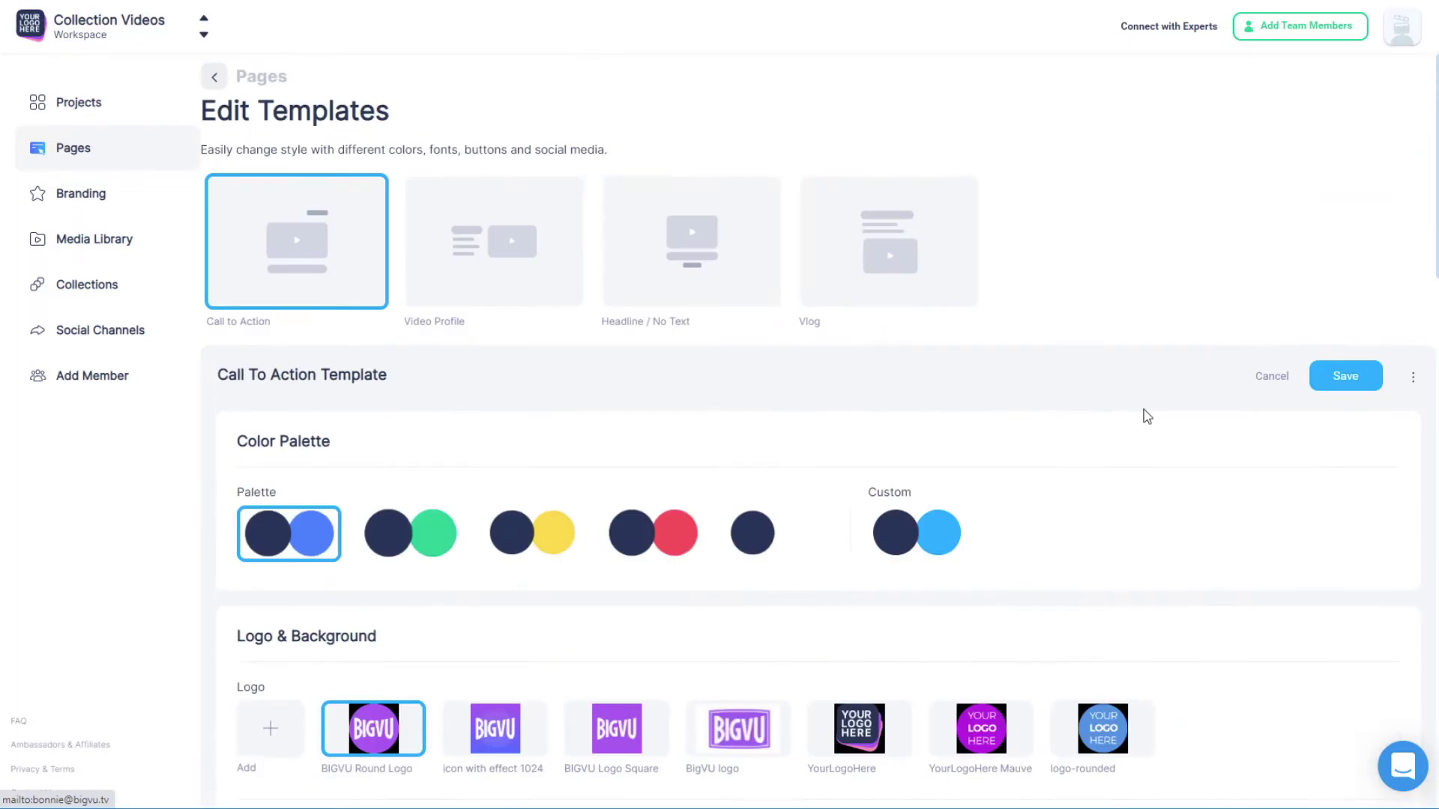
Save the customized Call to Action template and return to the Projects list
left_click(1342, 380)
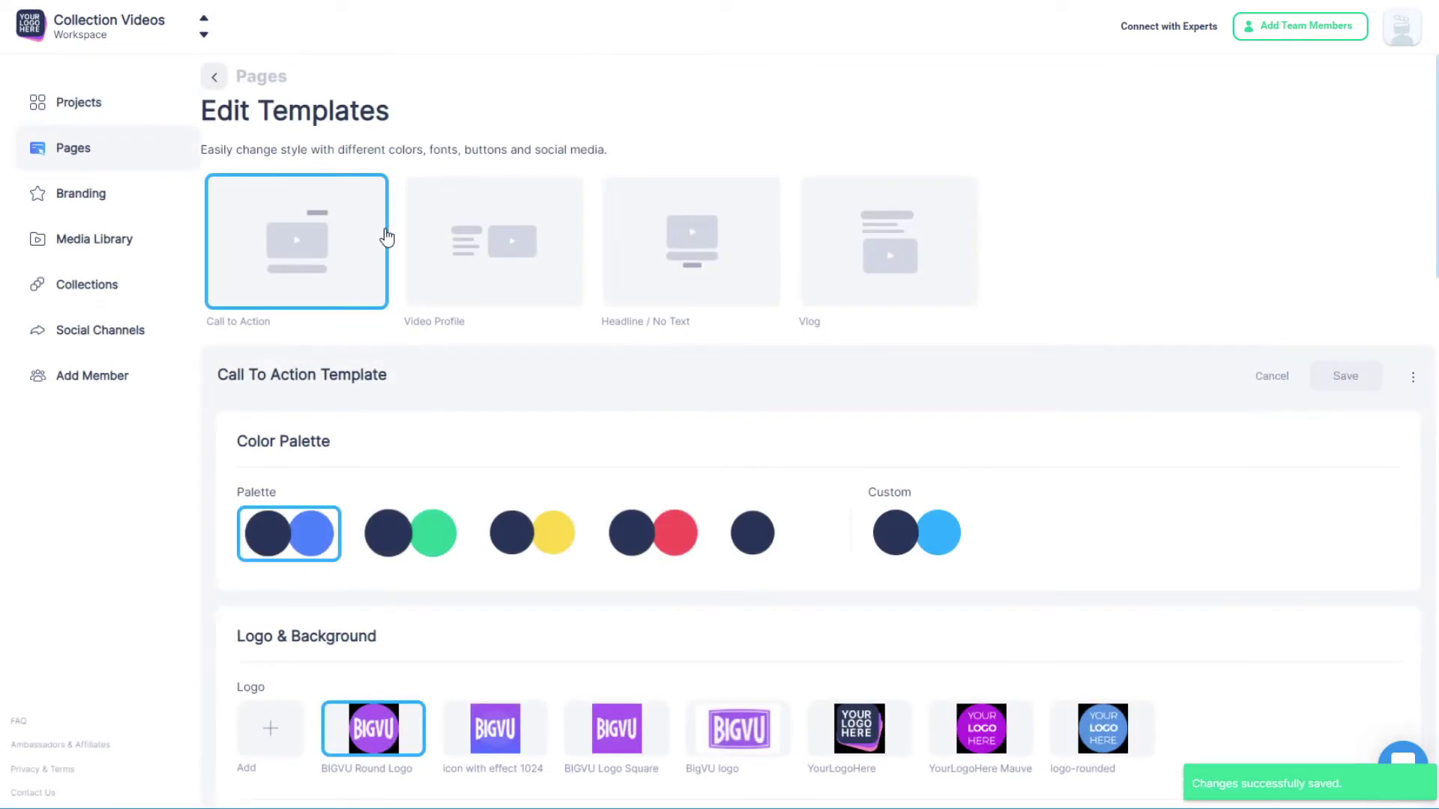
left_click(86, 114)
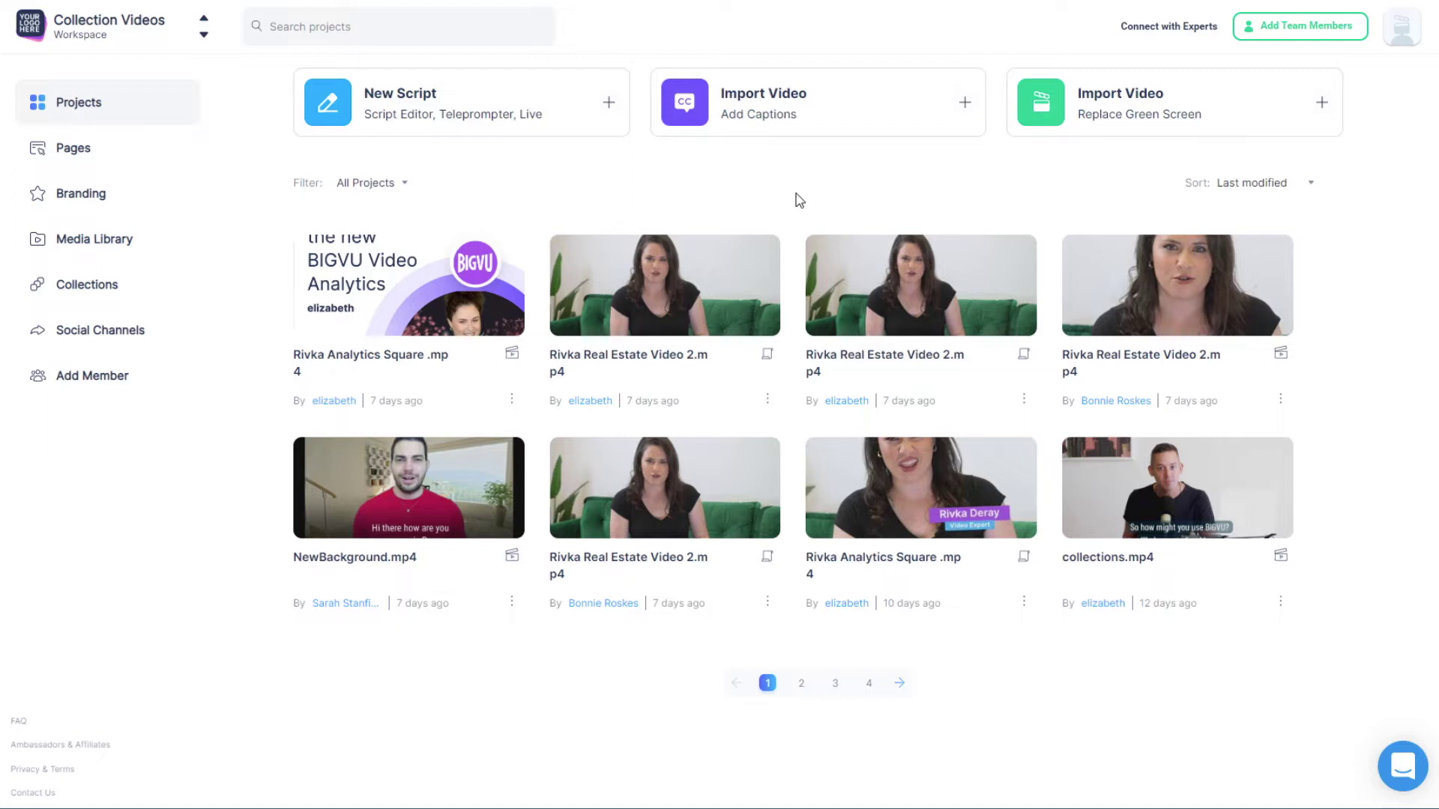
Create a video page from the fourth project, titled 'Real Estate Tips' with a short intro, and open its settings
left_click(1282, 402)
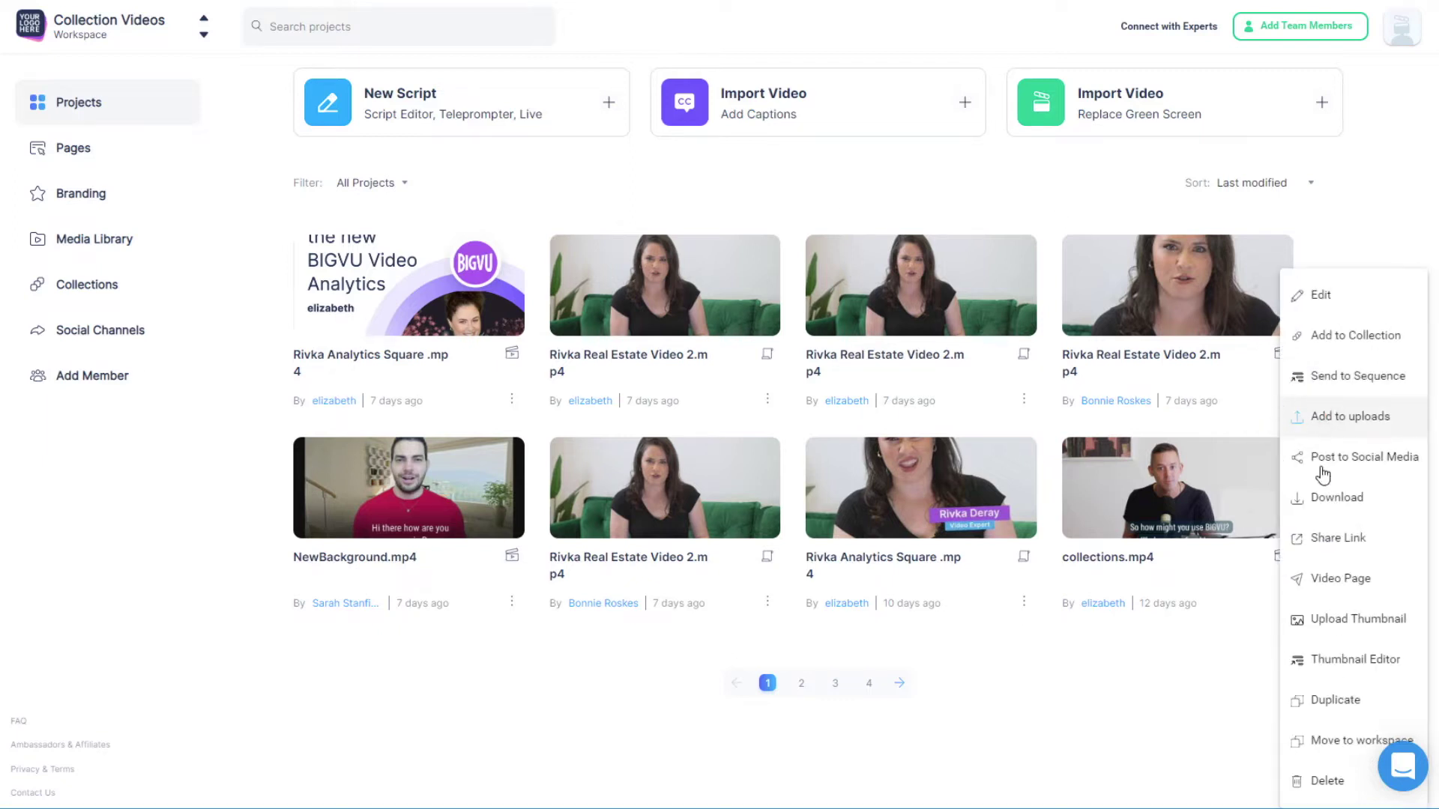
left_click(1385, 589)
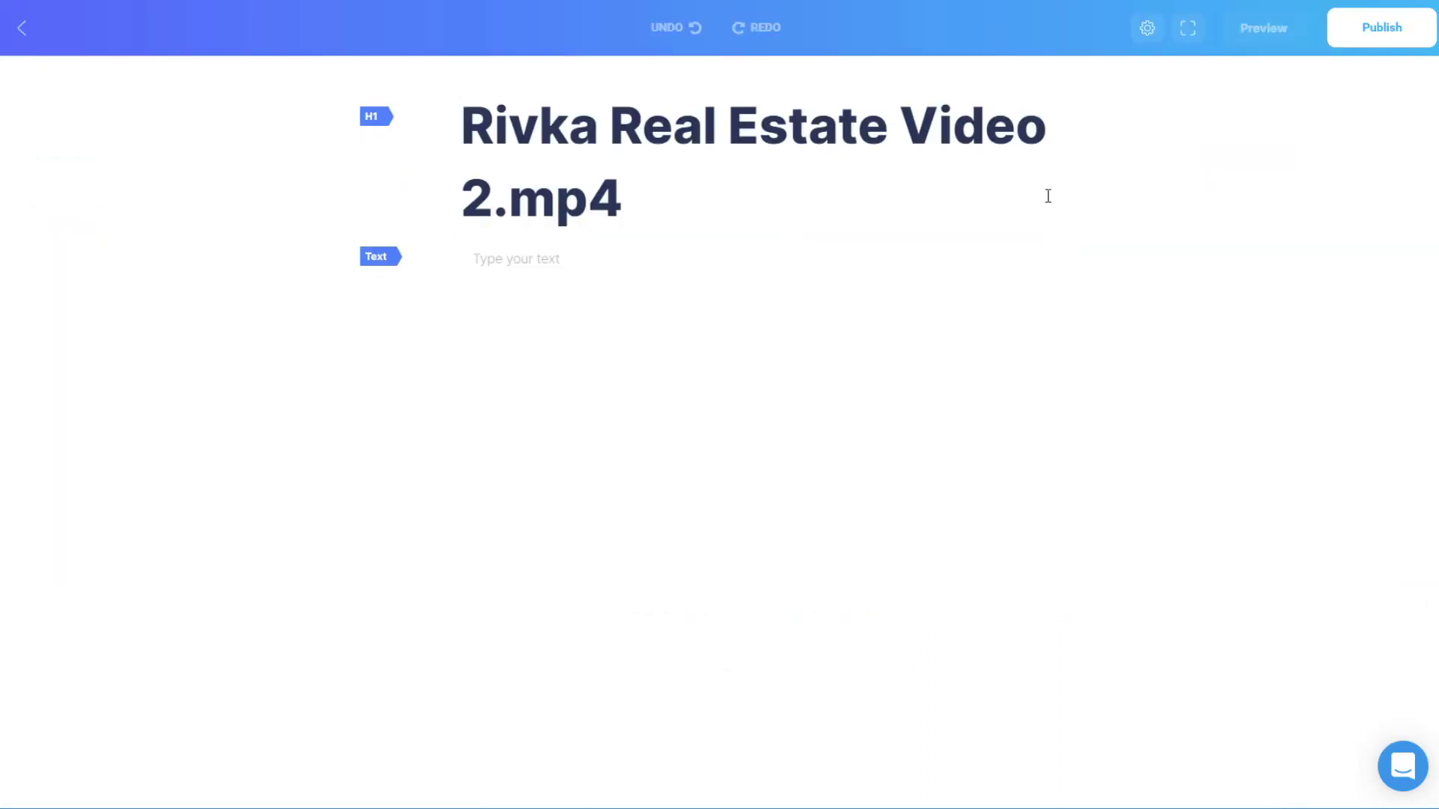
triple_click(838, 137)
type("Real Estate")
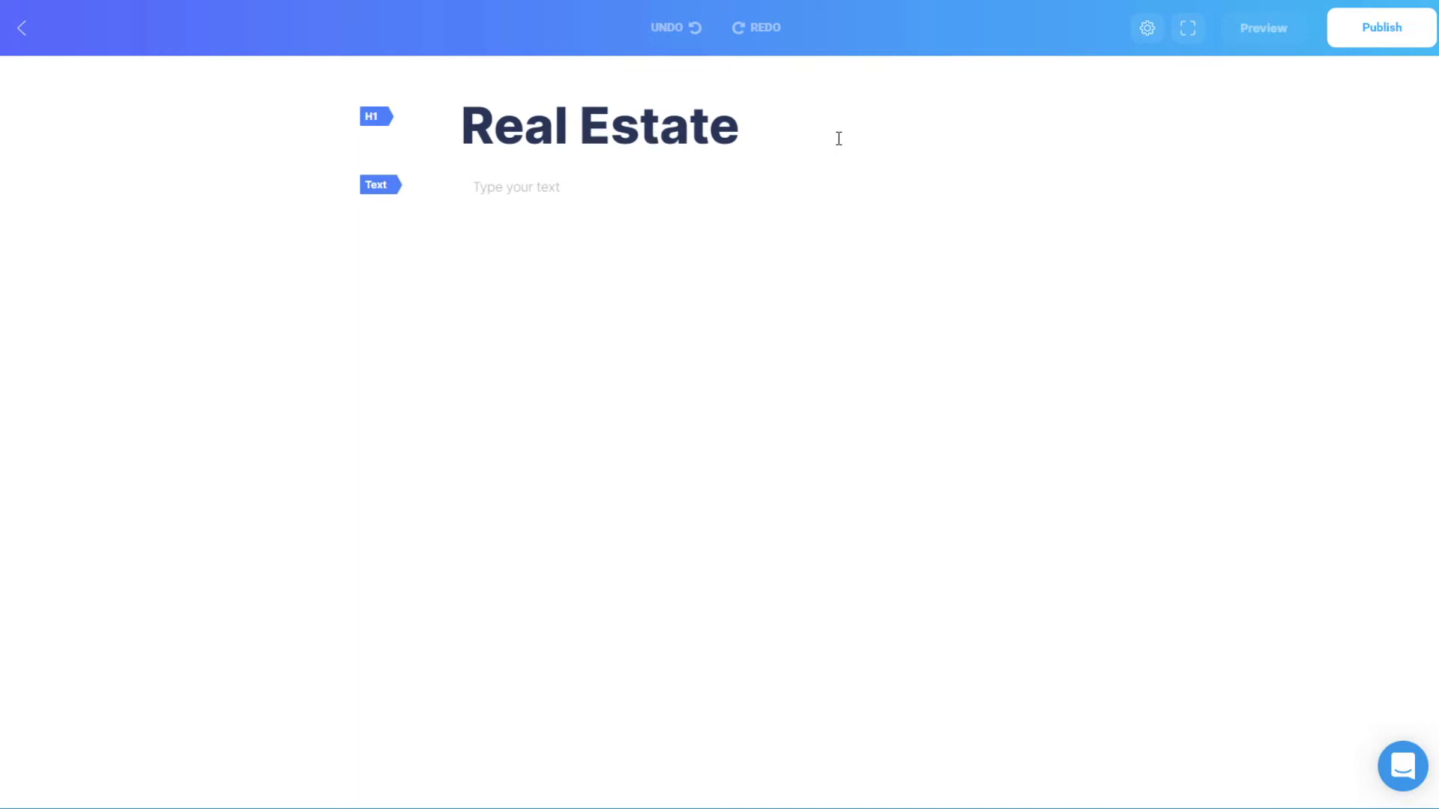
type(" Tips")
left_click(539, 255)
type("In this video, I'l")
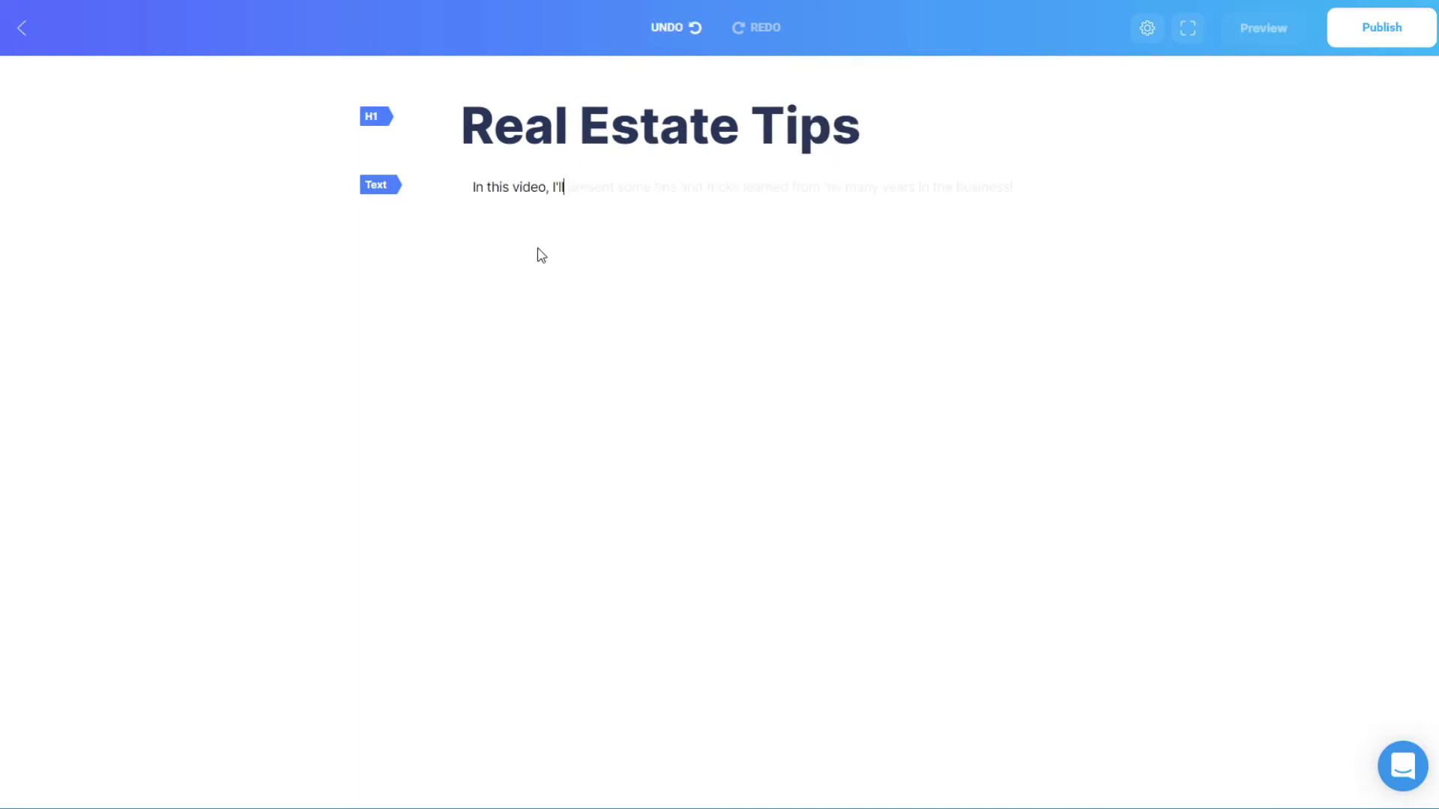
type("l present some tips and tricks learned from my many years in the business!")
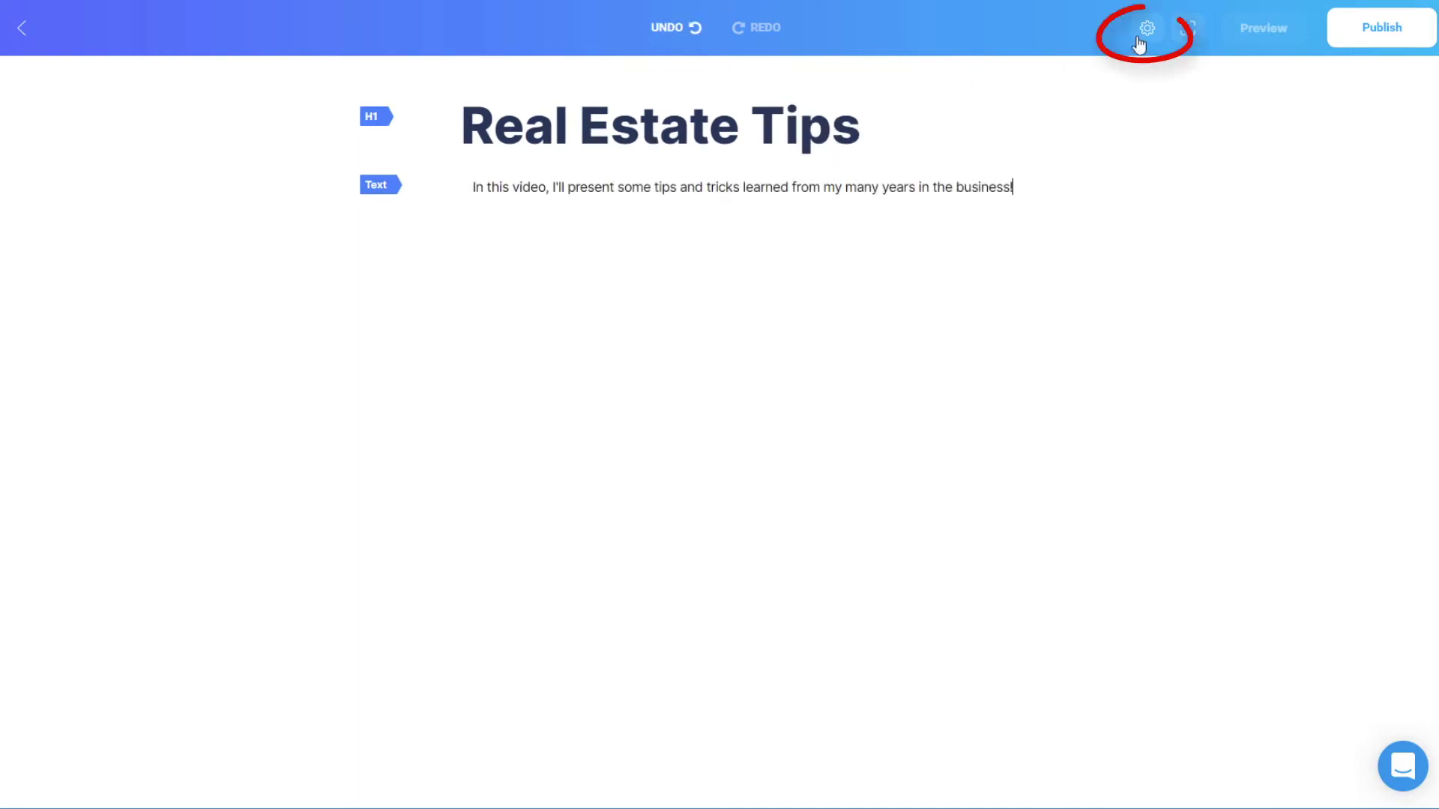
left_click(1144, 38)
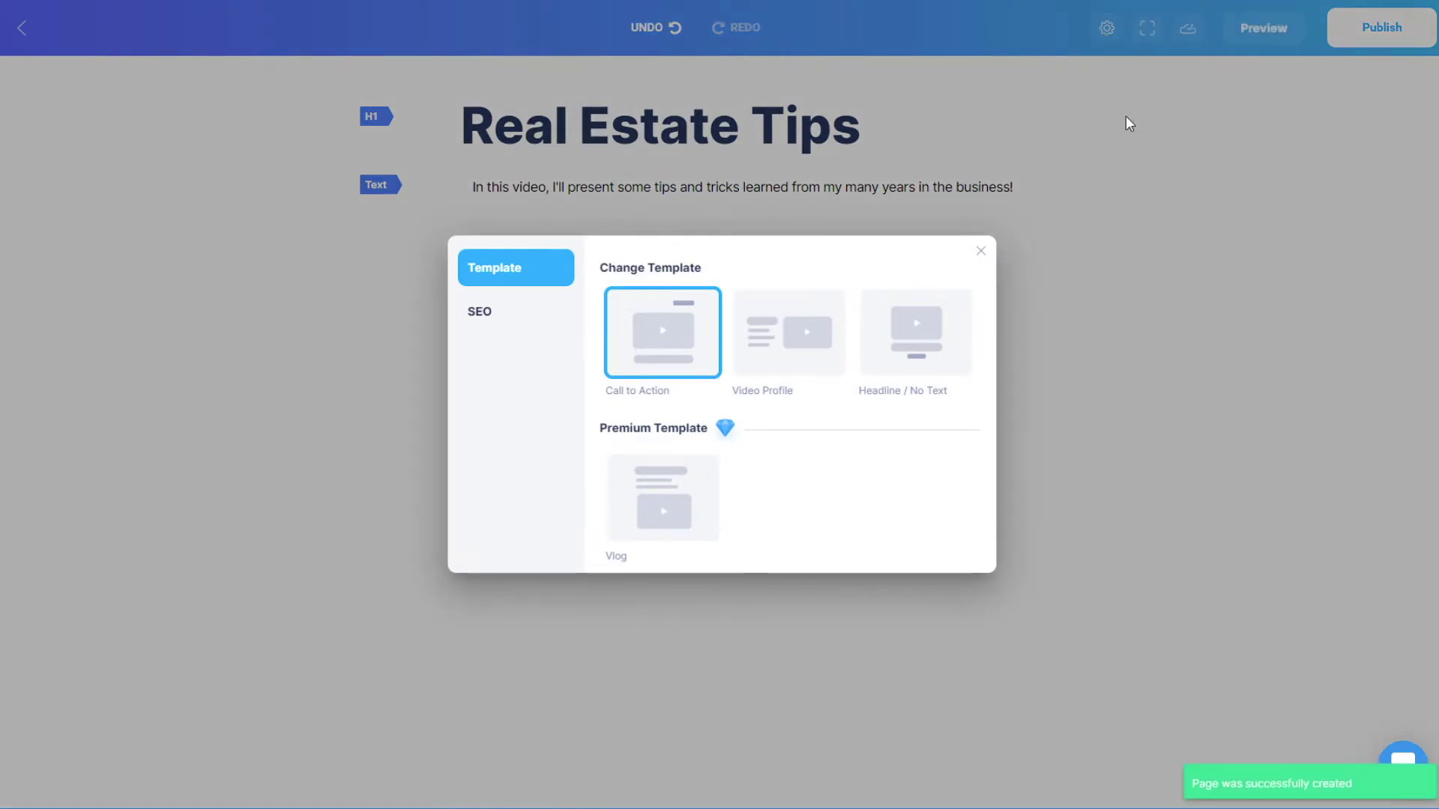
Close the template settings and preview the Real Estate Tips video page
left_click(1050, 168)
left_click(1262, 45)
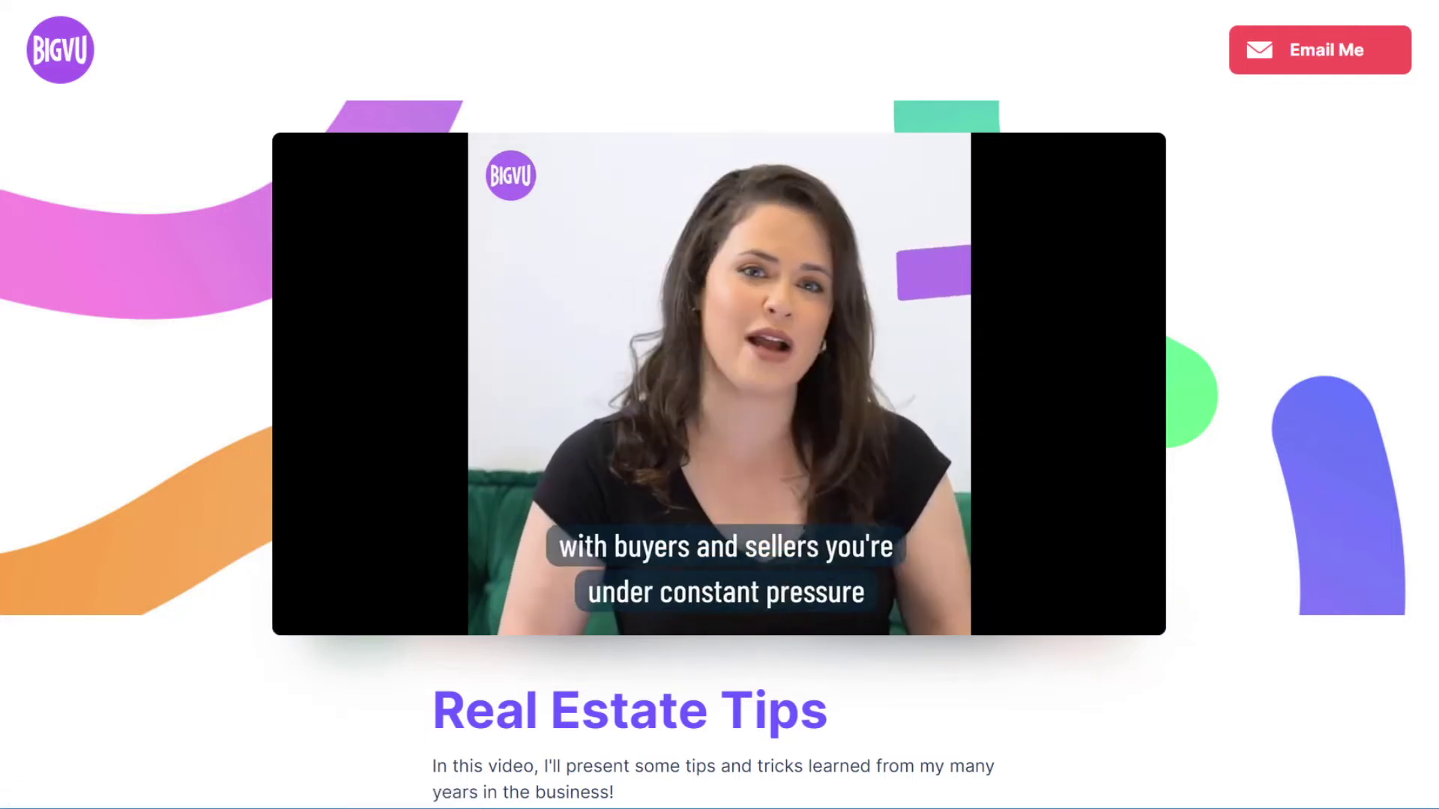
scroll(1437, 475, "down", 3)
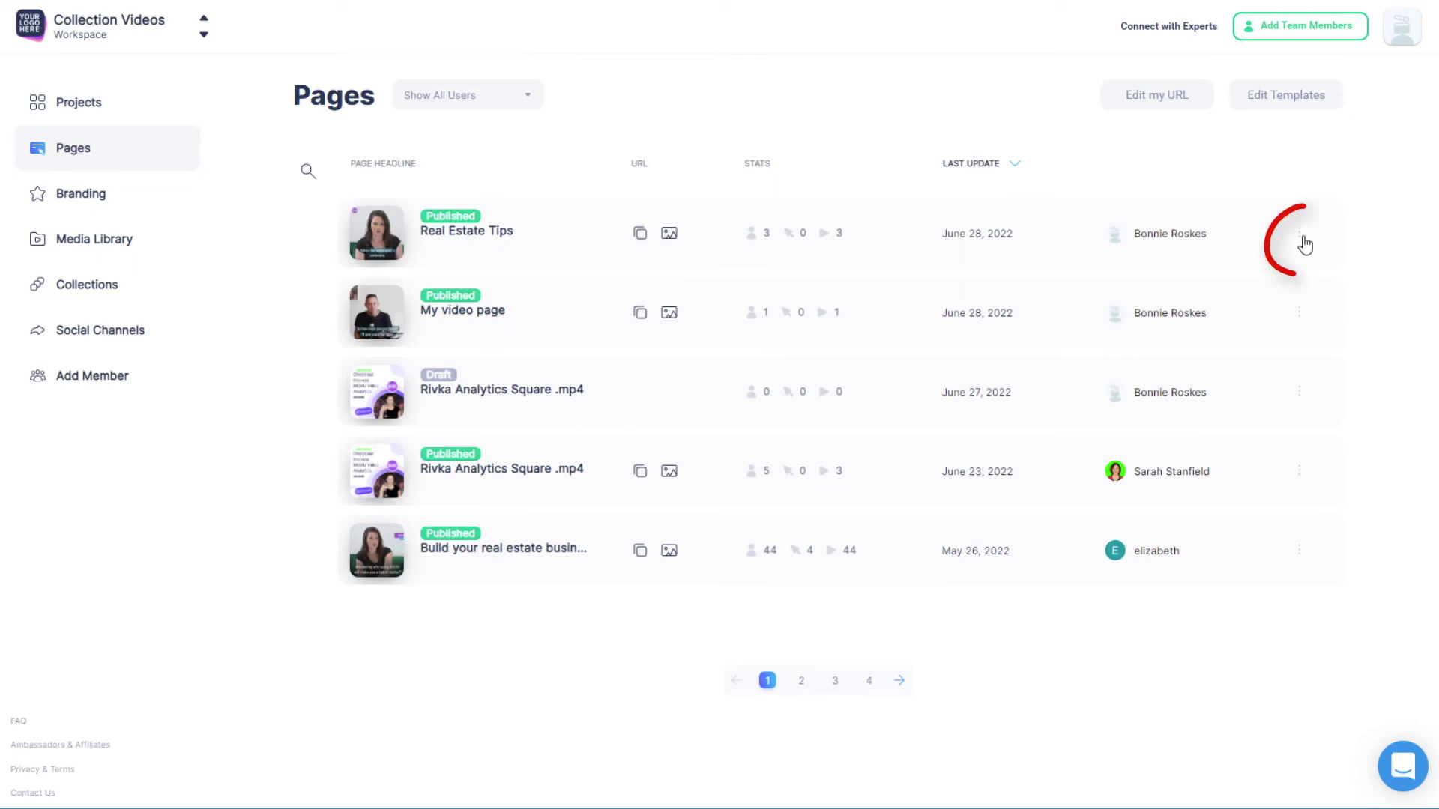
Set the Real Estate Tips page as the expert profile from its actions menu
left_click(1300, 242)
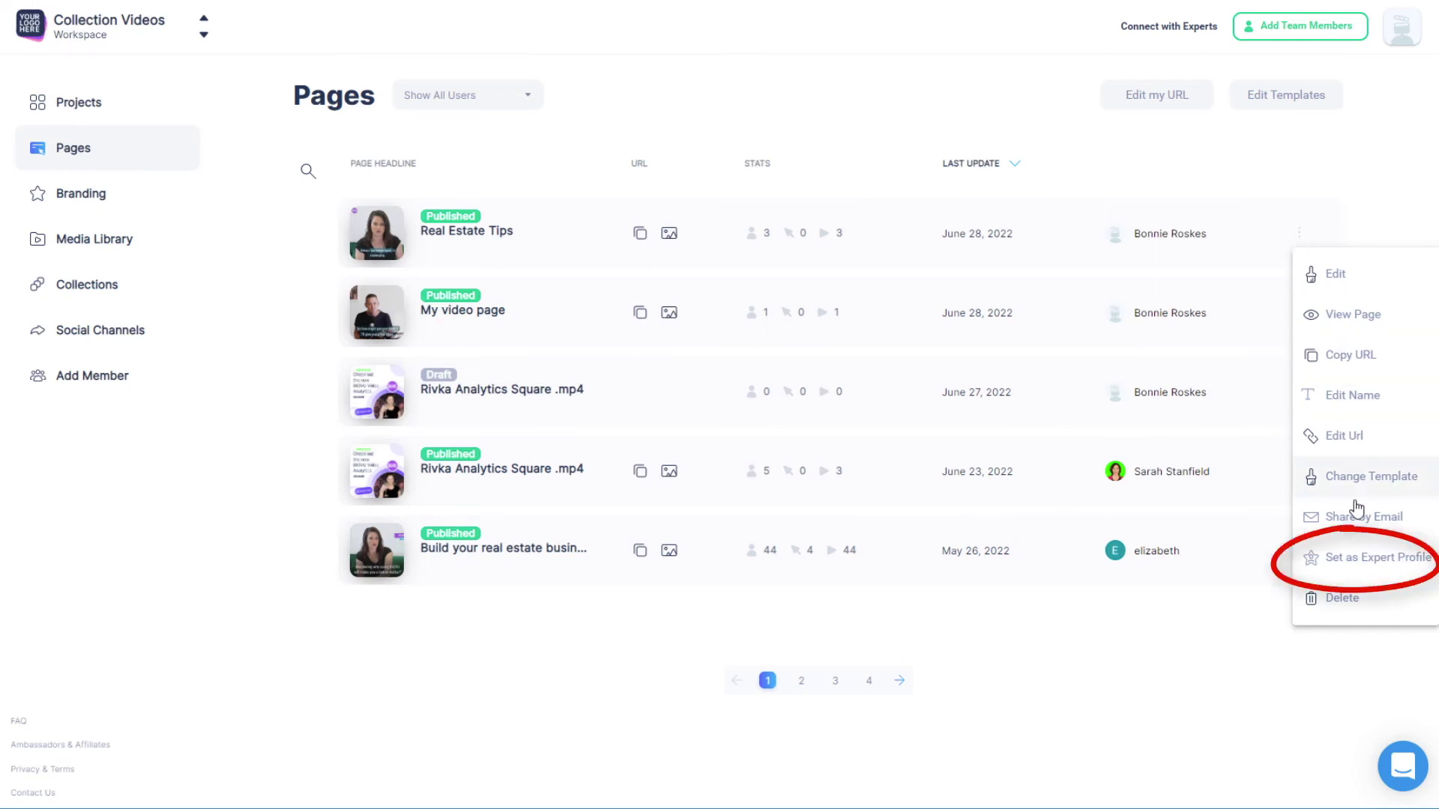
left_click(1368, 571)
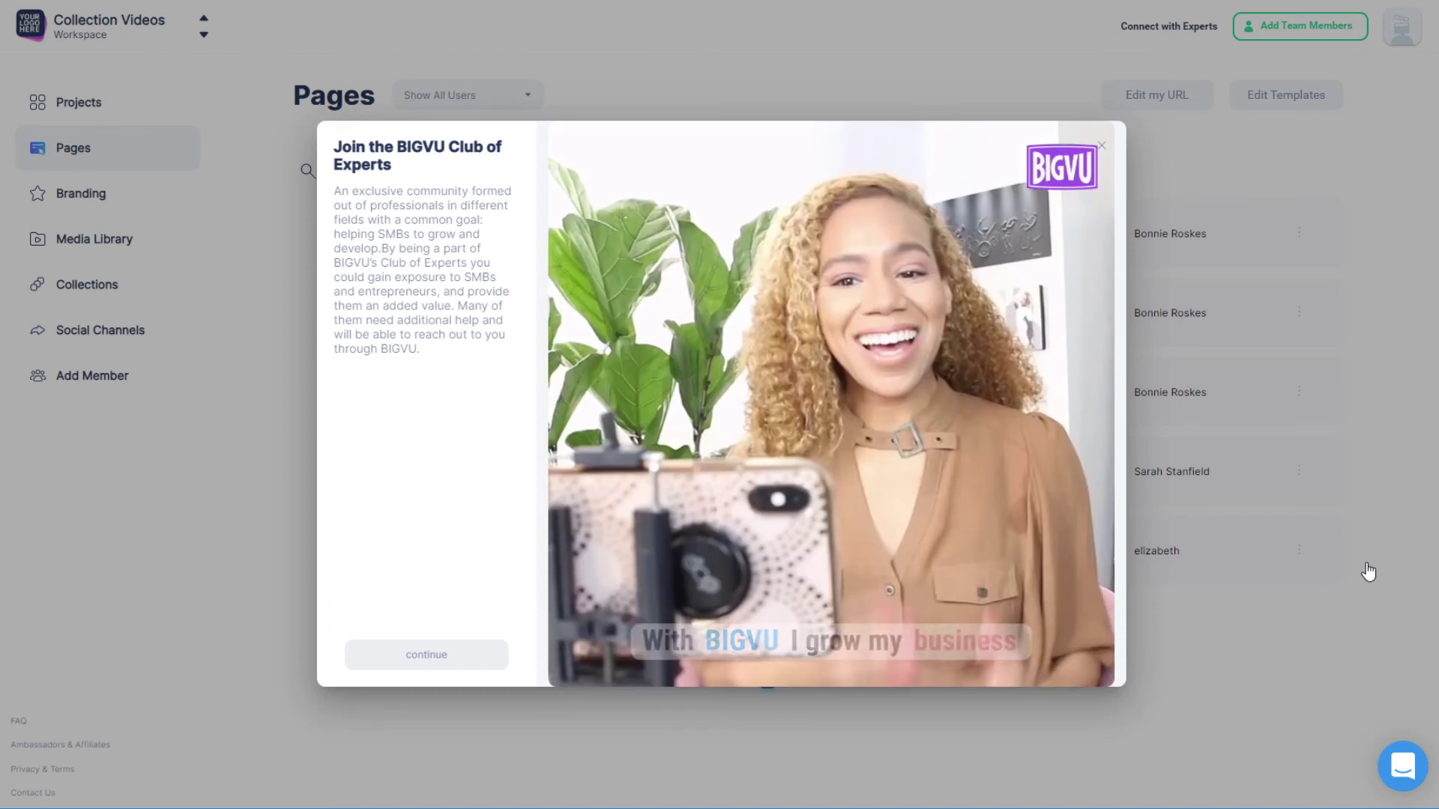
Submit an expert application with a real estate bio, English and Spanish, and Real Estate and Video Marketing topics
left_click(458, 656)
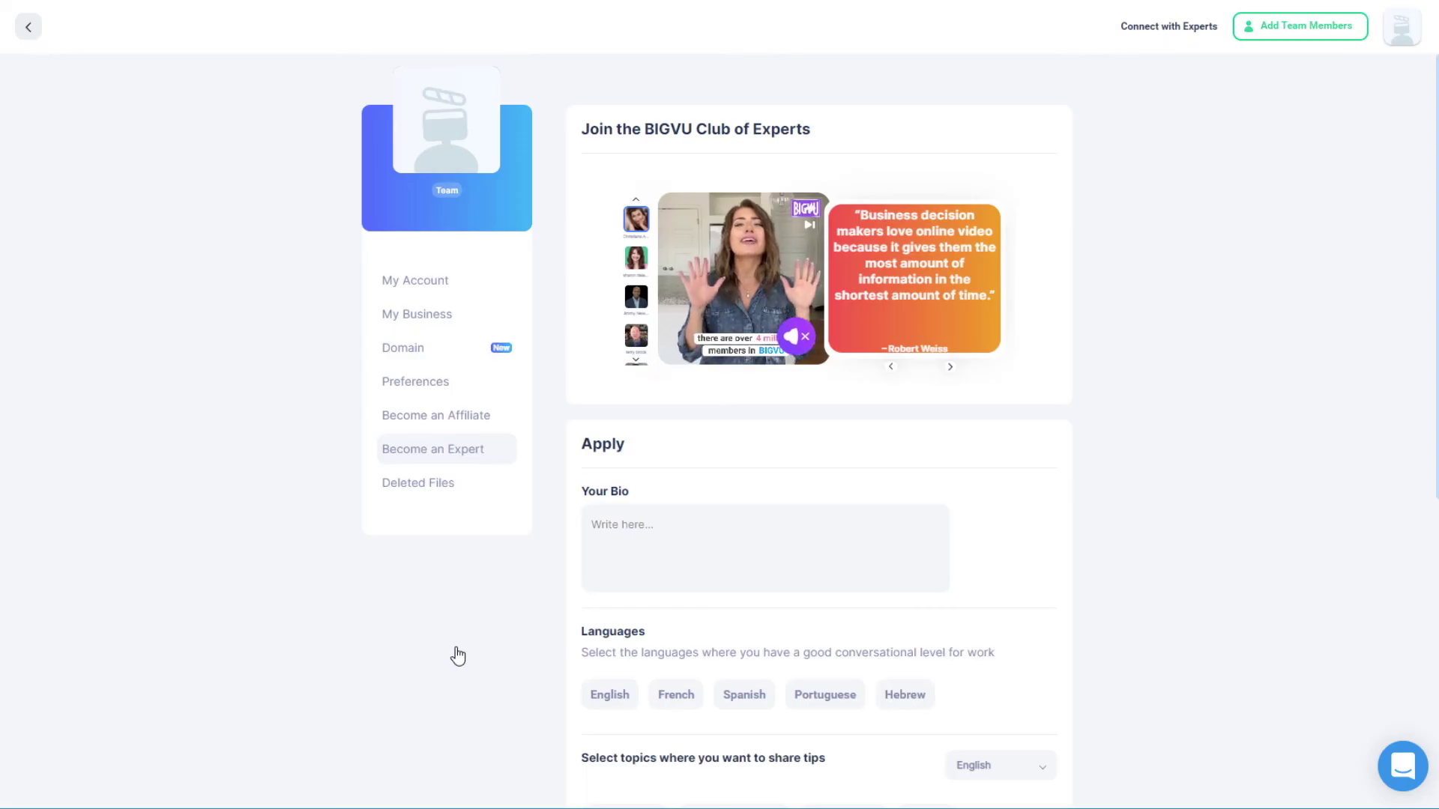
type("m a real estate expert")
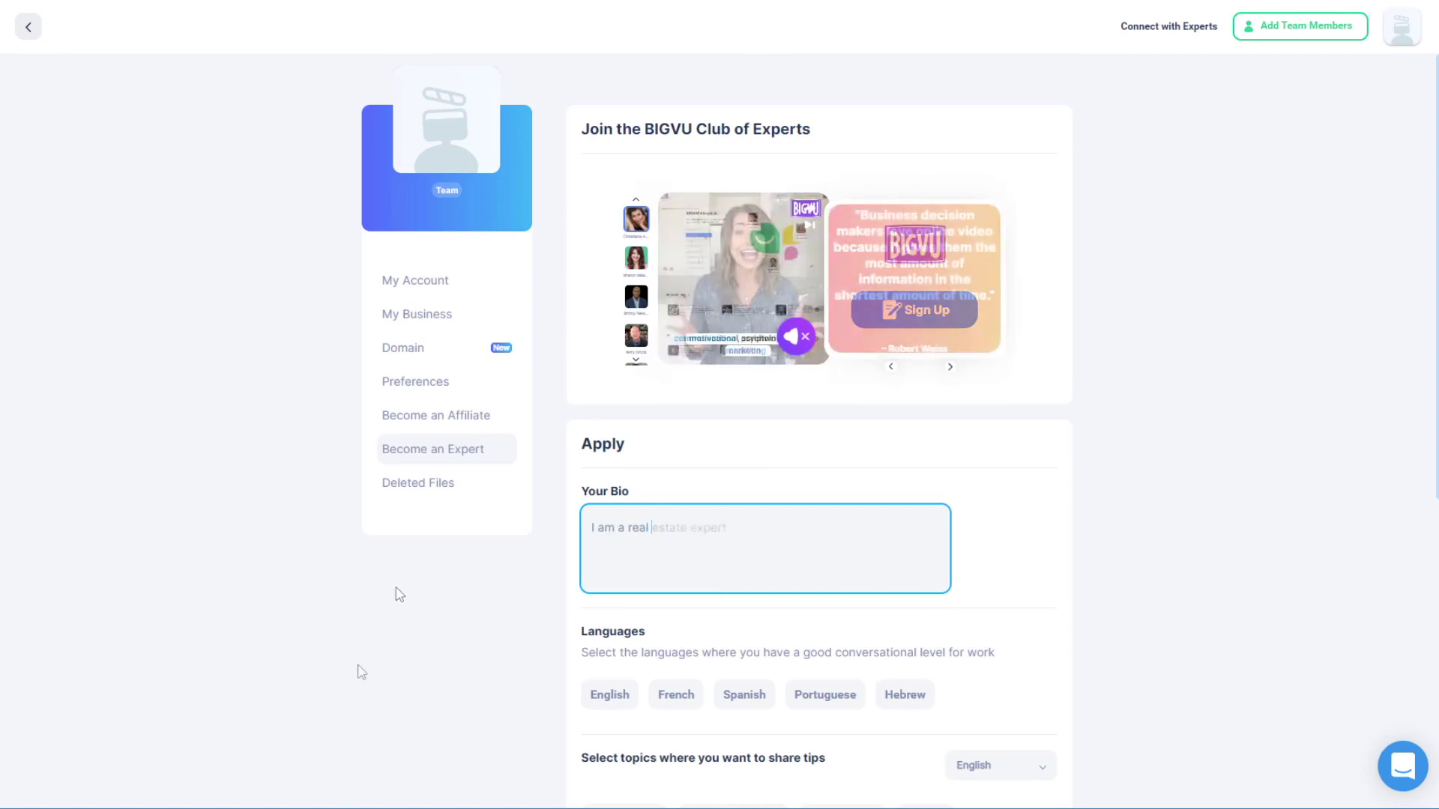
scroll(358, 671, "down", 1)
scroll(358, 672, "down", 2)
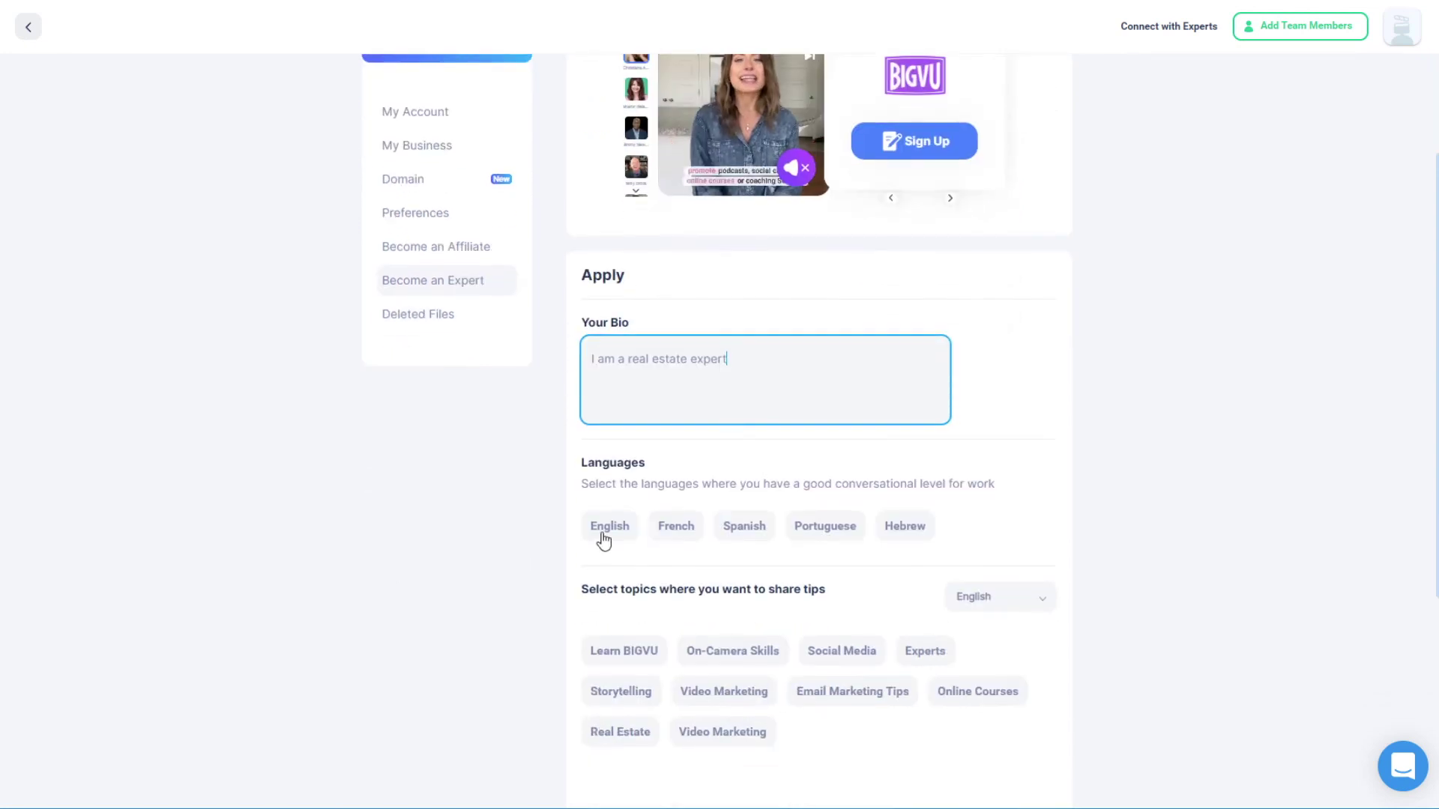
left_click(602, 533)
left_click(741, 533)
scroll(523, 593, "down", 3)
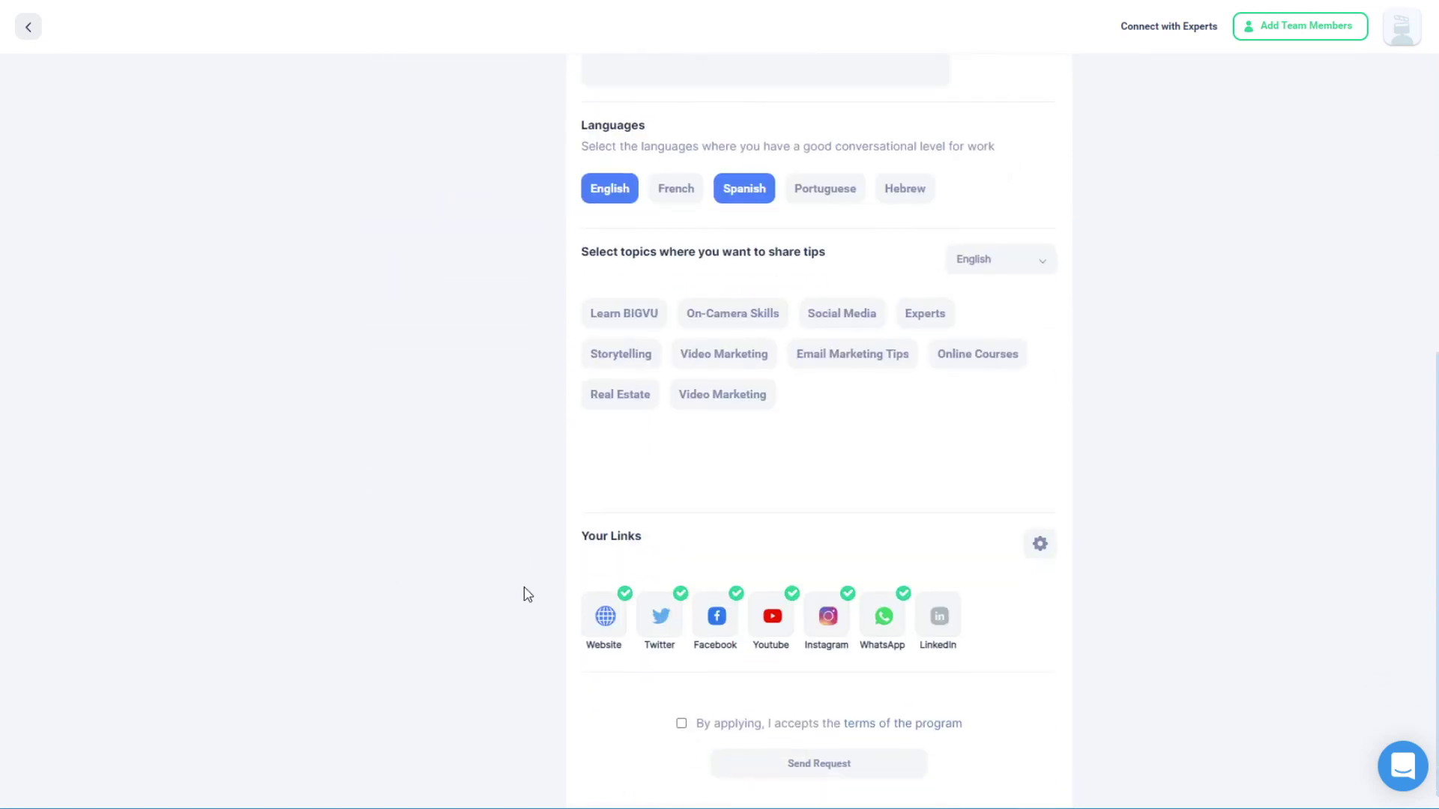
left_click(690, 411)
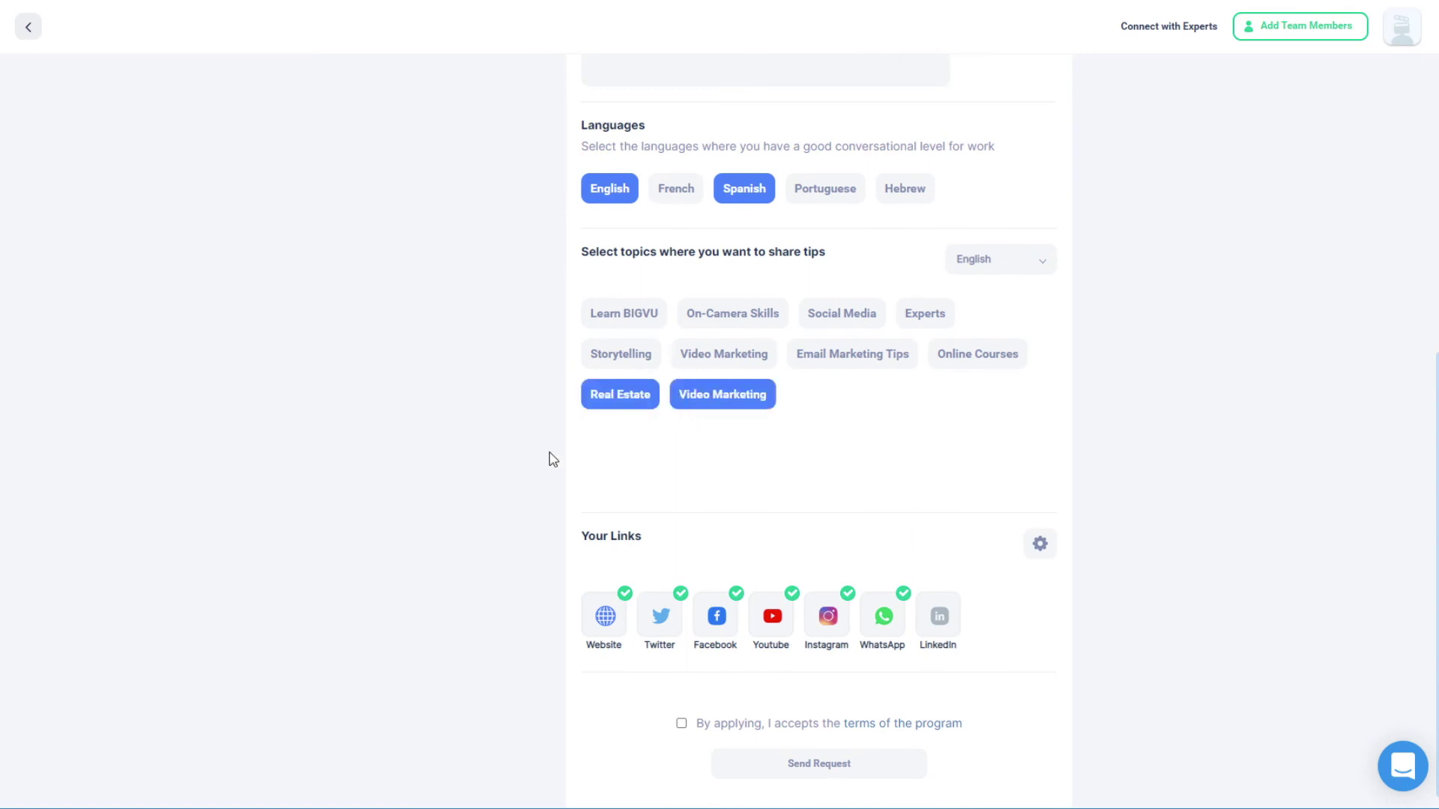
scroll(550, 450, "down", 1)
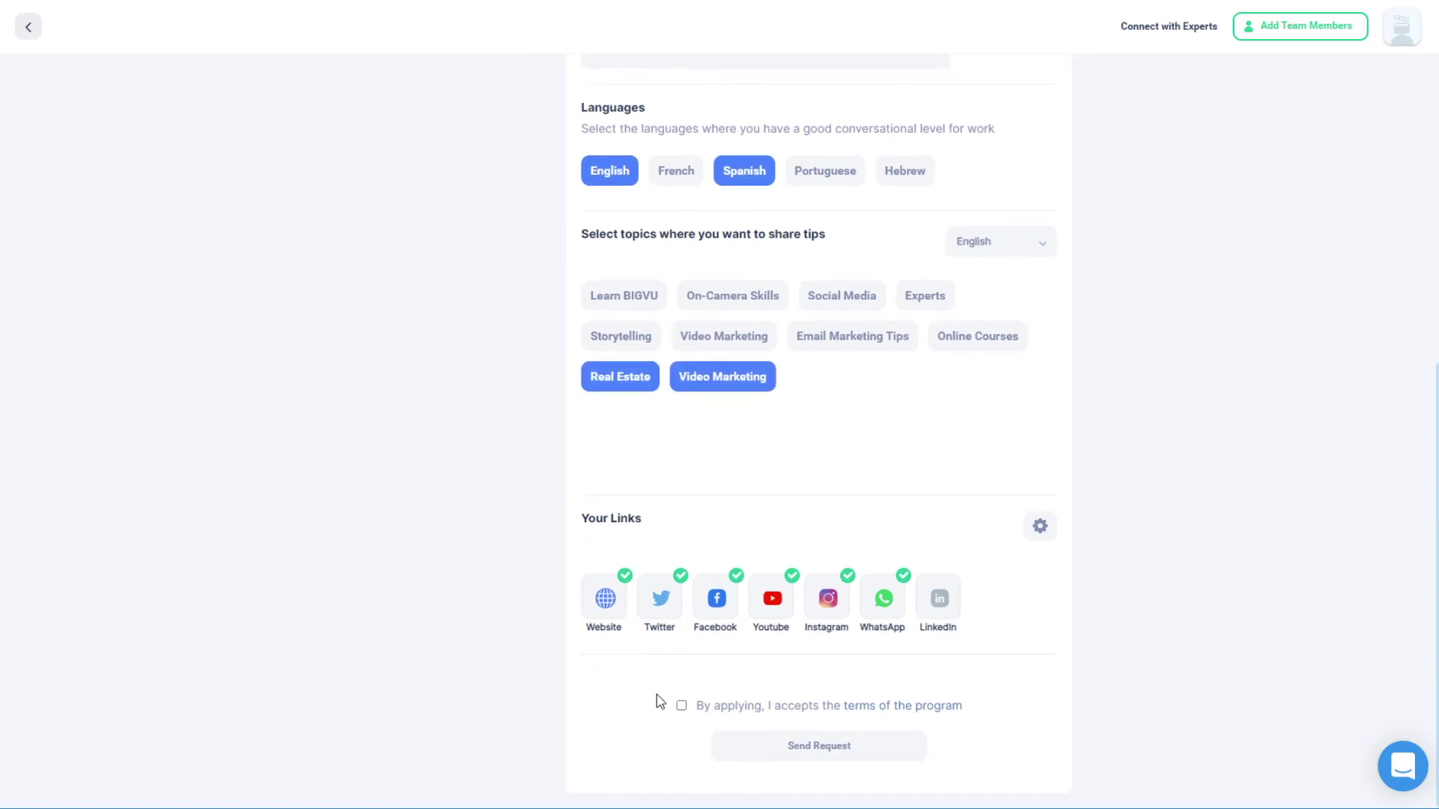
left_click(681, 709)
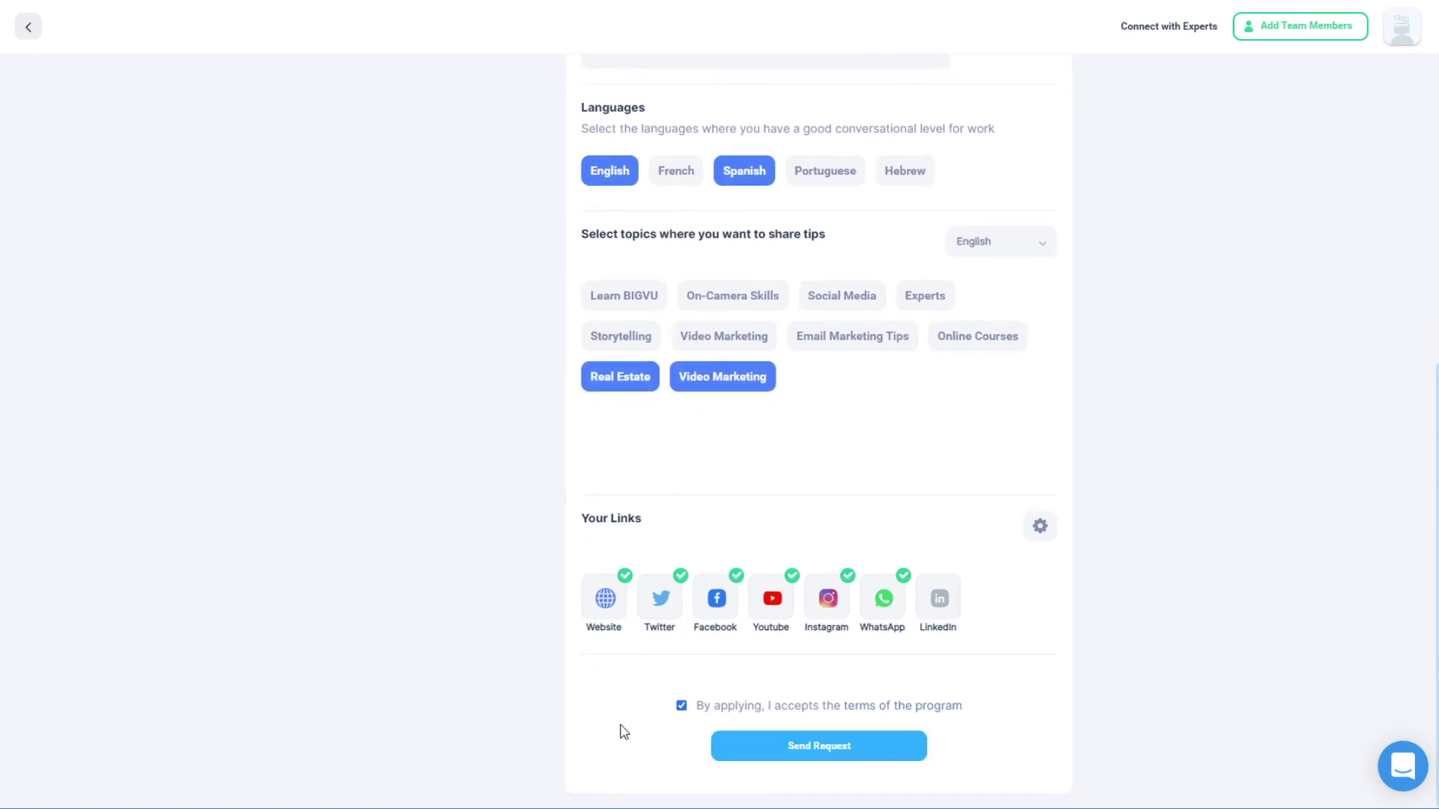
left_click(808, 748)
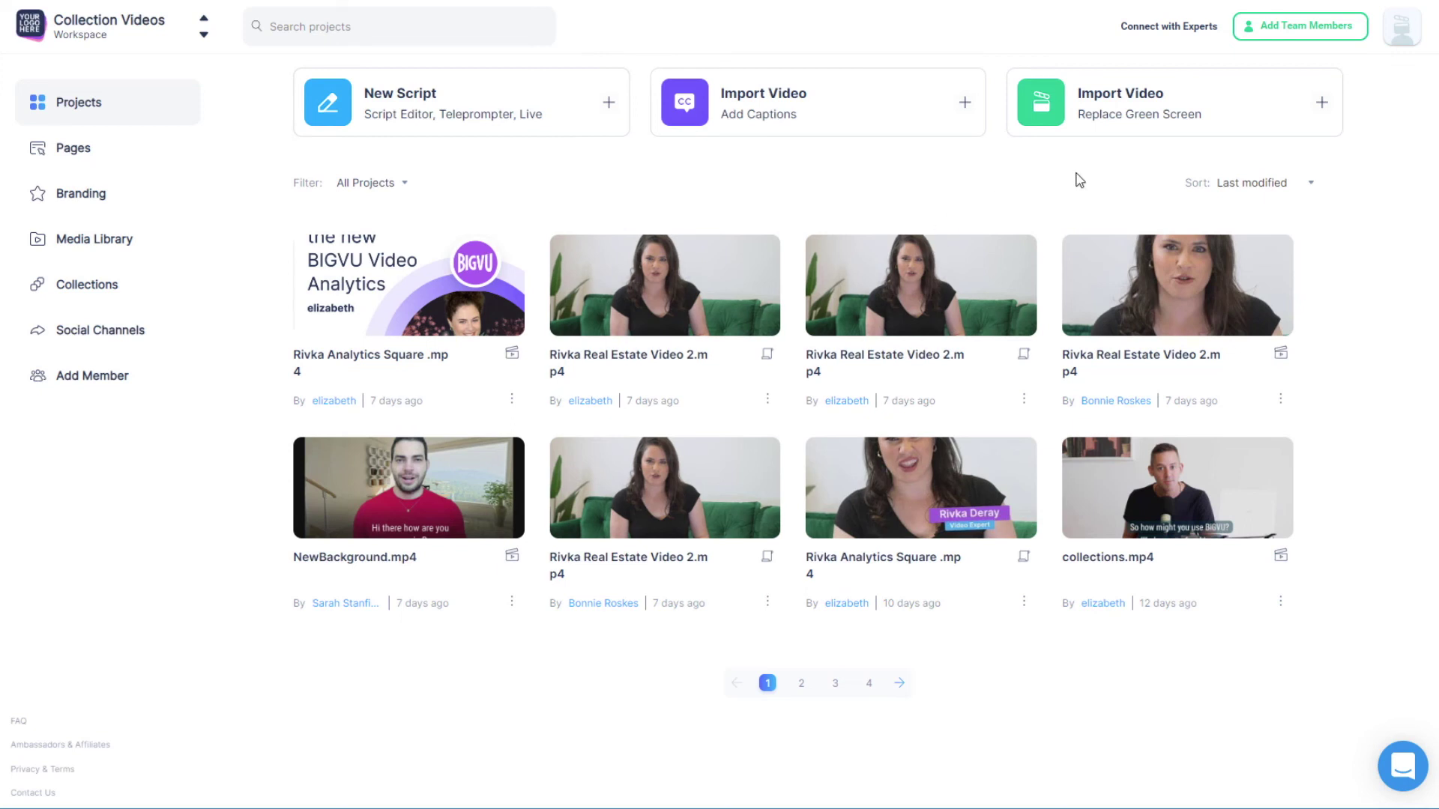
Open Connect with Experts and look through the topic and language filter lists without applying filters
left_click(1181, 37)
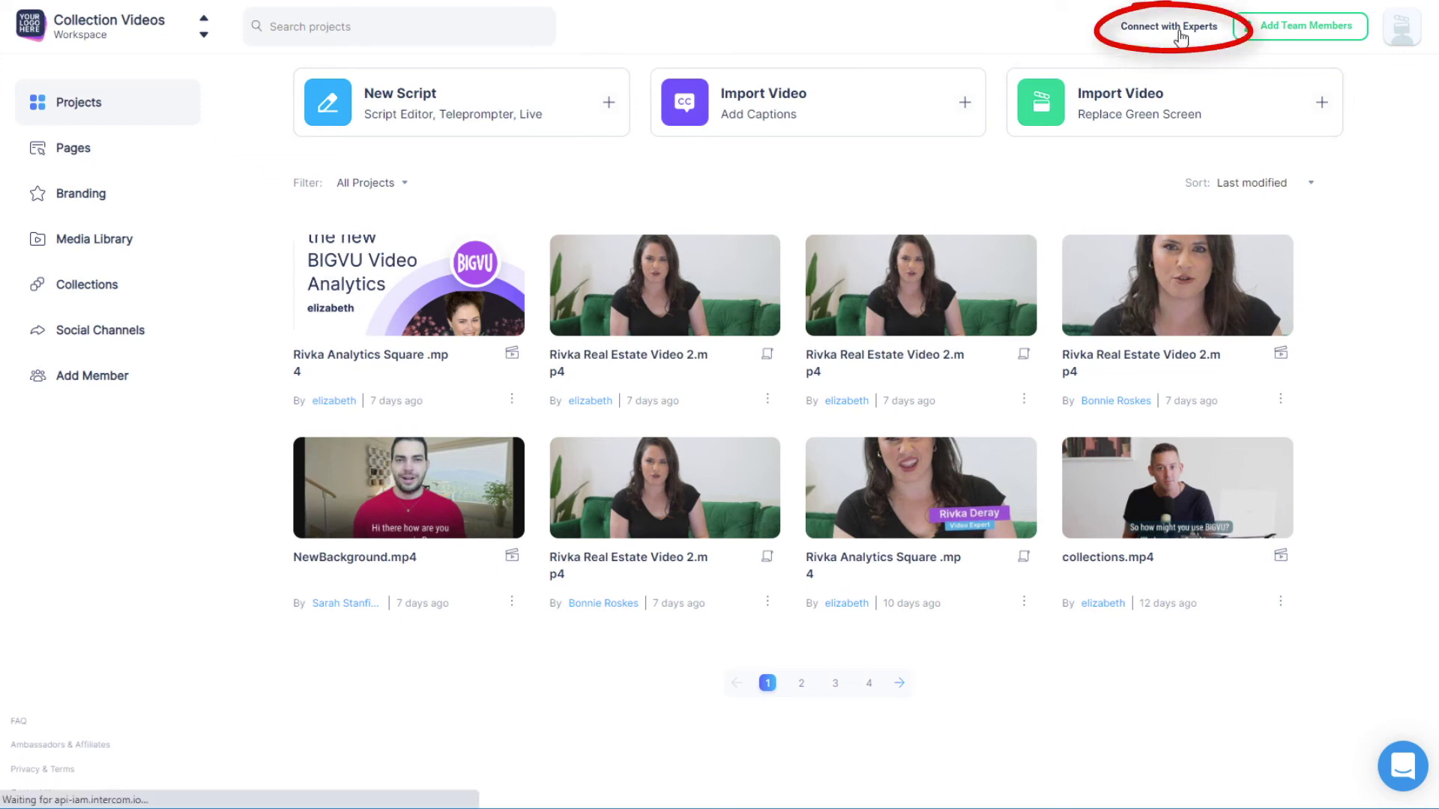
left_click(335, 145)
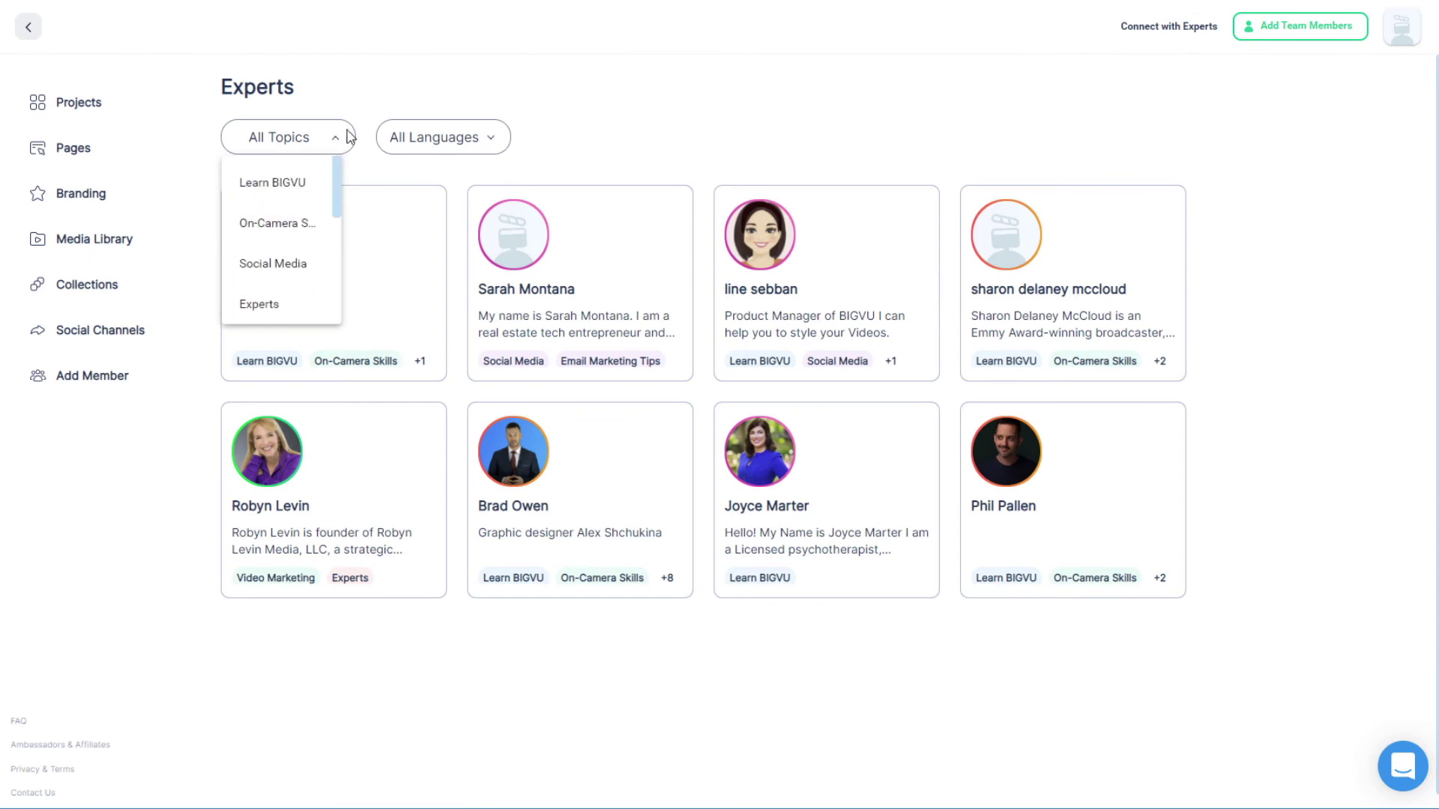
left_click(483, 141)
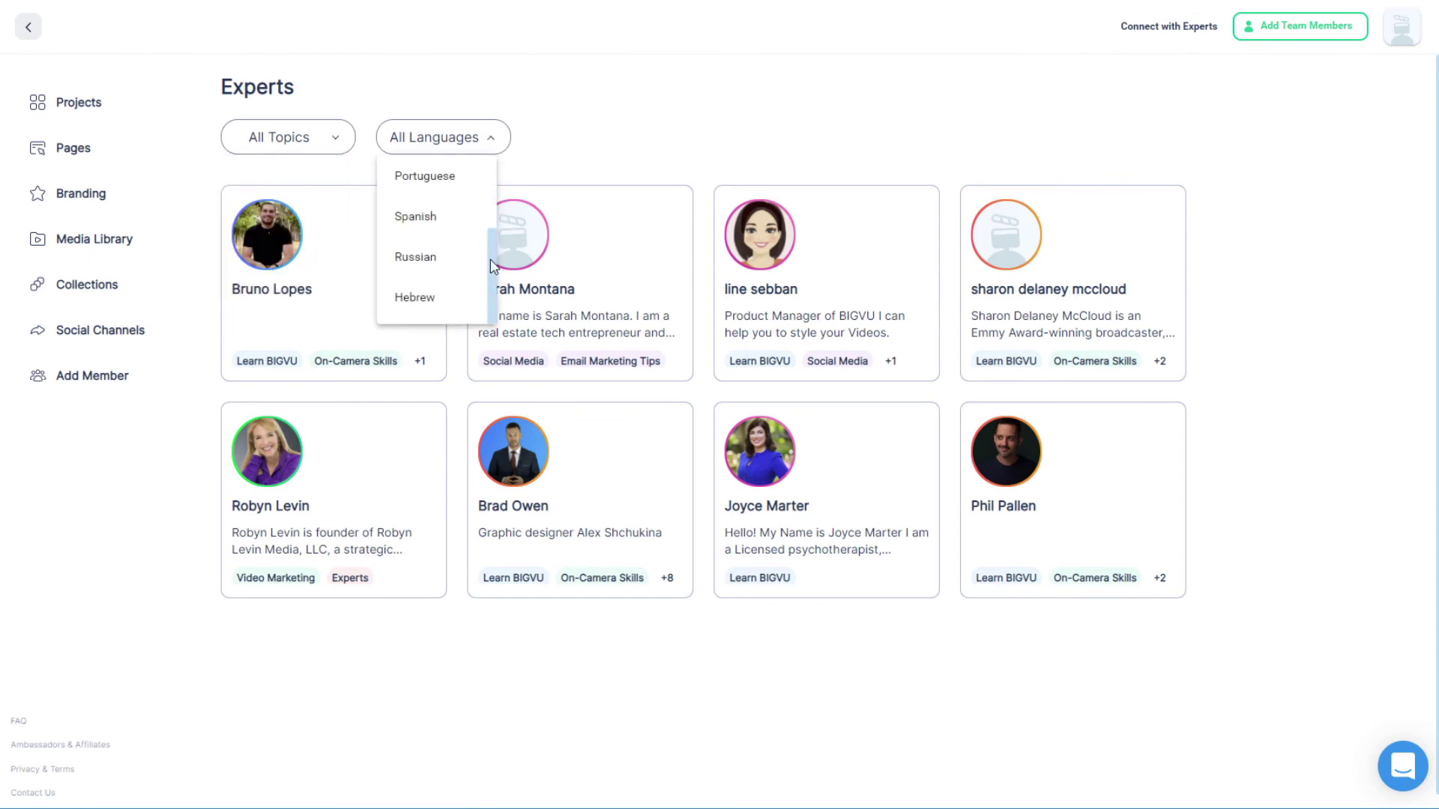
left_click(551, 137)
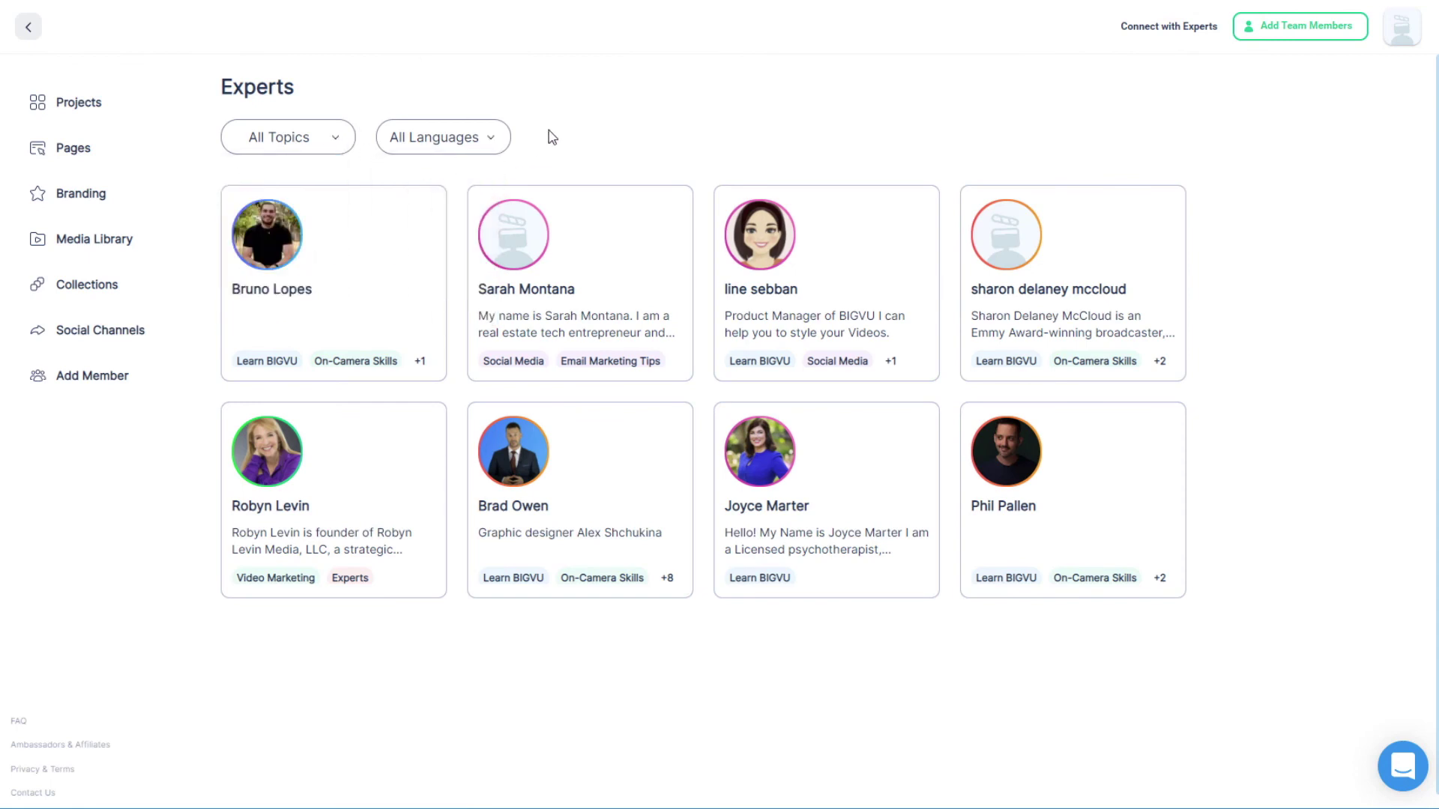